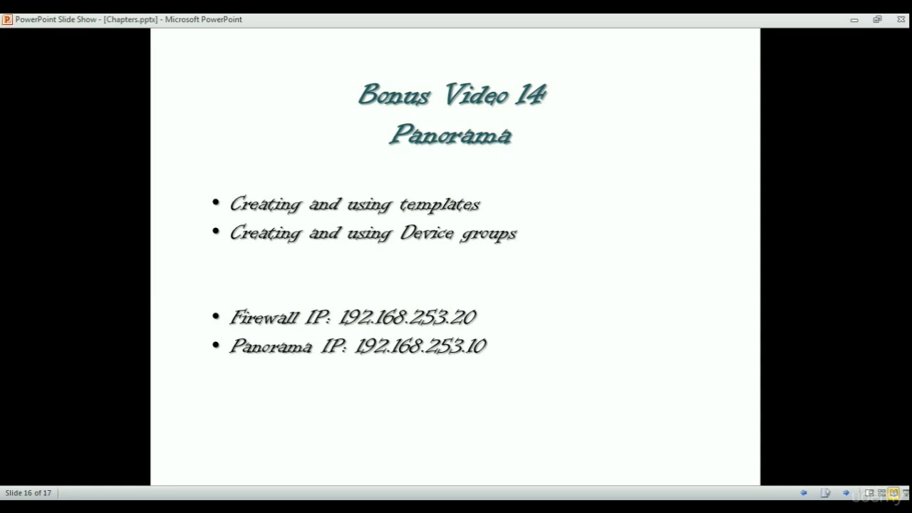
# Leave the slide show for the Palo Alto login page at 192.168.253.20 in Chrome
pyautogui.hotkey('alt', 'Tab')
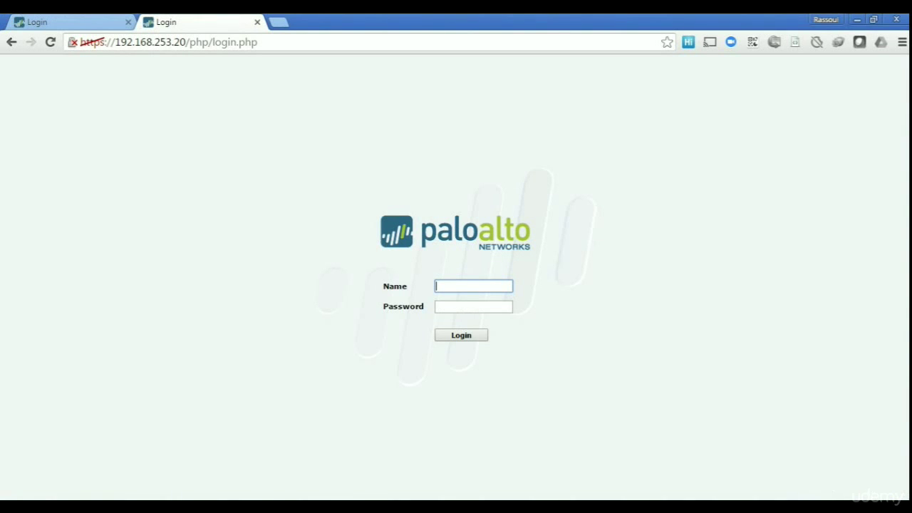
# Sign in to the firewall as admin and dismiss the default-credentials warning
pyautogui.press('Tab')
pyautogui.press('Return')
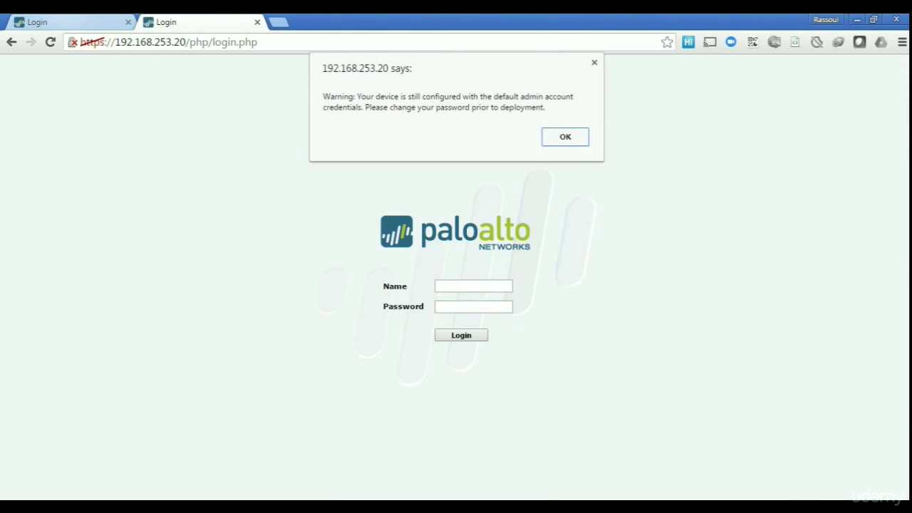
pyautogui.press('Return')
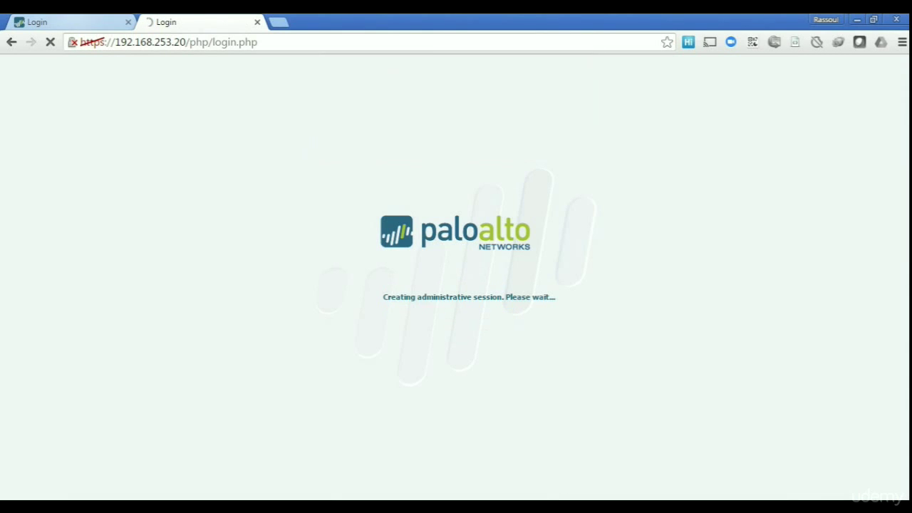
# Sign in to Panorama as admin and dismiss its default-credentials warning
pyautogui.hotkey('ctrl', 'shift', 'Tab')
pyautogui.press('Tab')
pyautogui.press('Return')
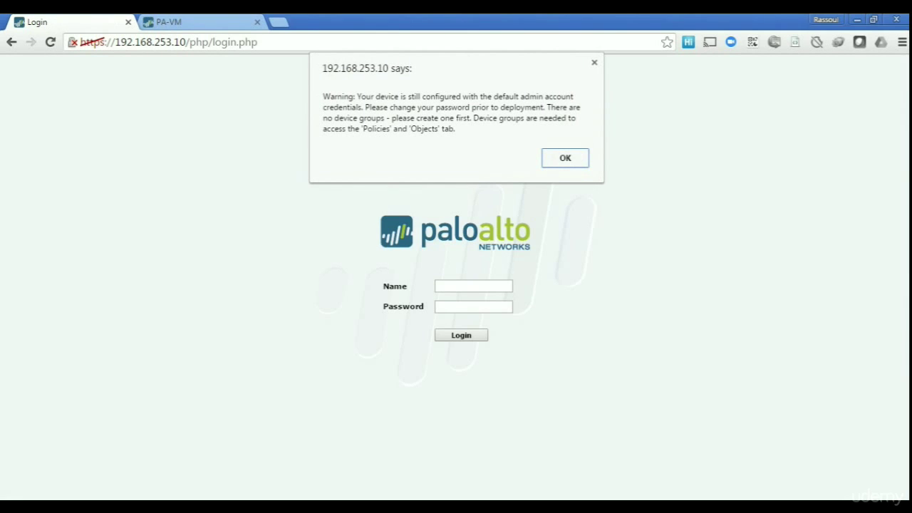
pyautogui.press('Return')
# Confirm on the firewall's Device Setup that the Panorama server is 192.168.253.10
pyautogui.hotkey('ctrl', 'Tab')
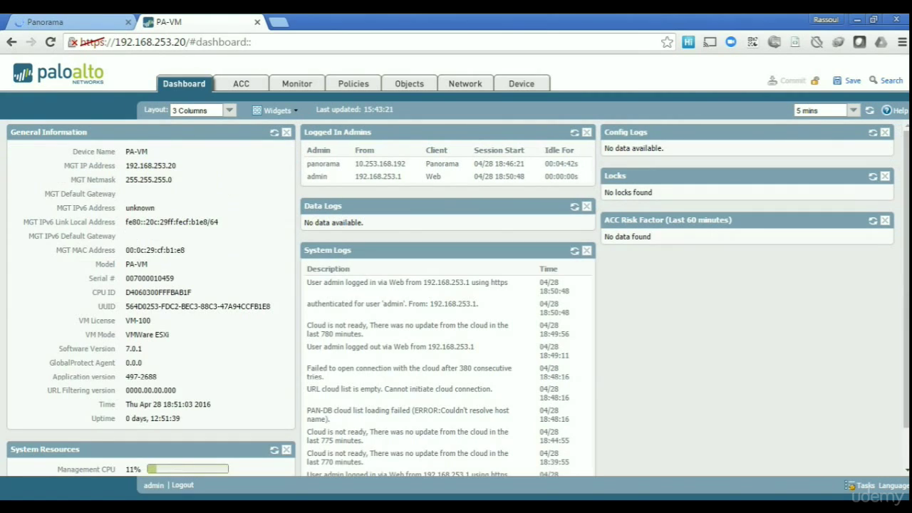
pyautogui.click(521, 84)
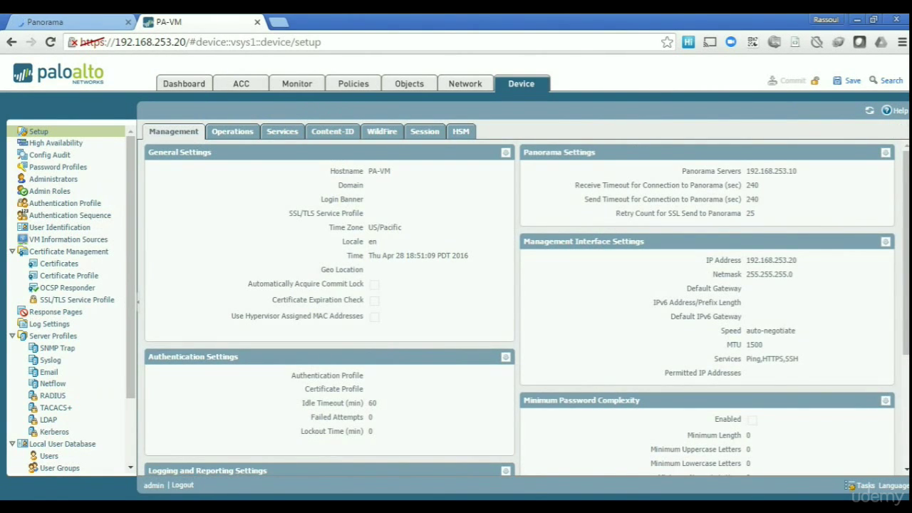
pyautogui.moveTo(754, 171); pyautogui.dragTo(798, 171)
pyautogui.hotkey('ctrl', '1')
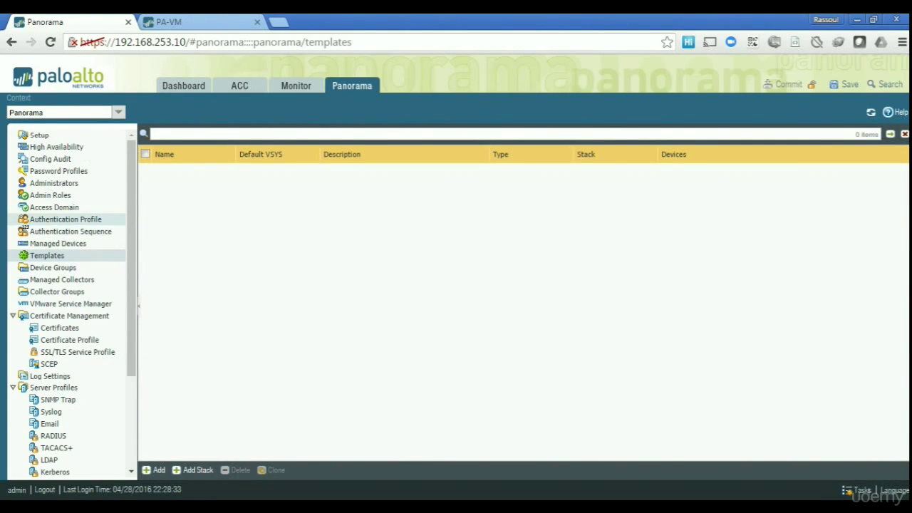
pyautogui.click(57, 243)
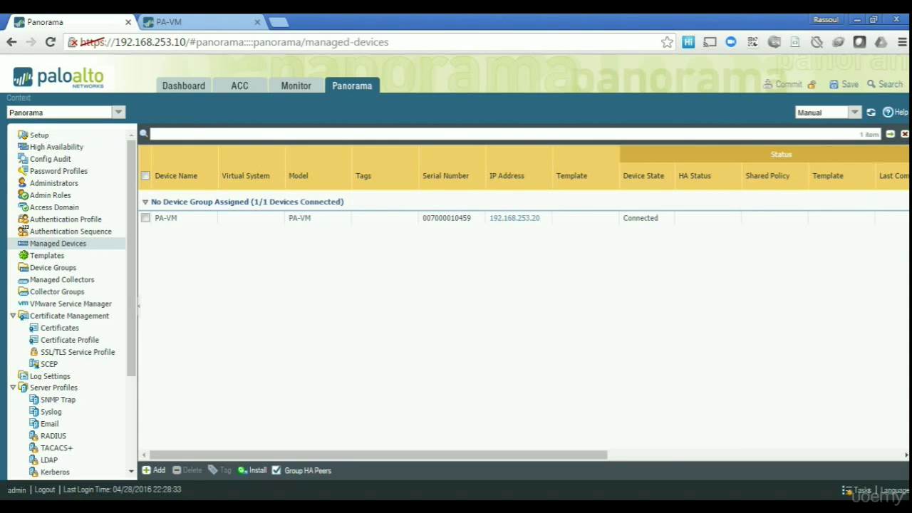
pyautogui.click(60, 112)
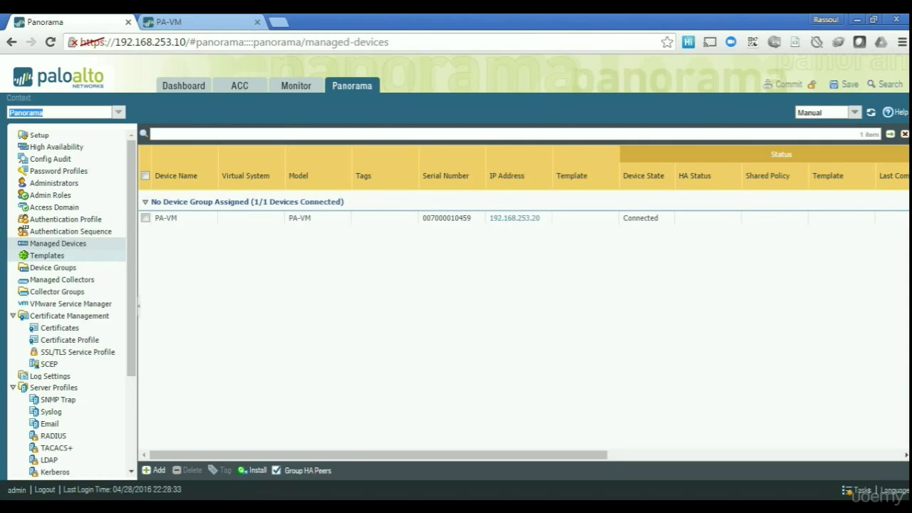
pyautogui.click(47, 255)
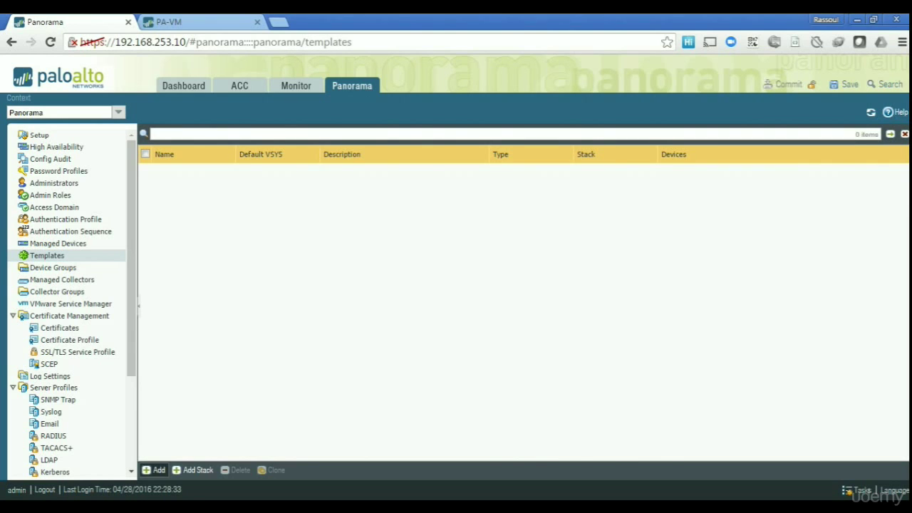
# Create template1 with the PA-VM firewall assigned to it
pyautogui.click(154, 470)
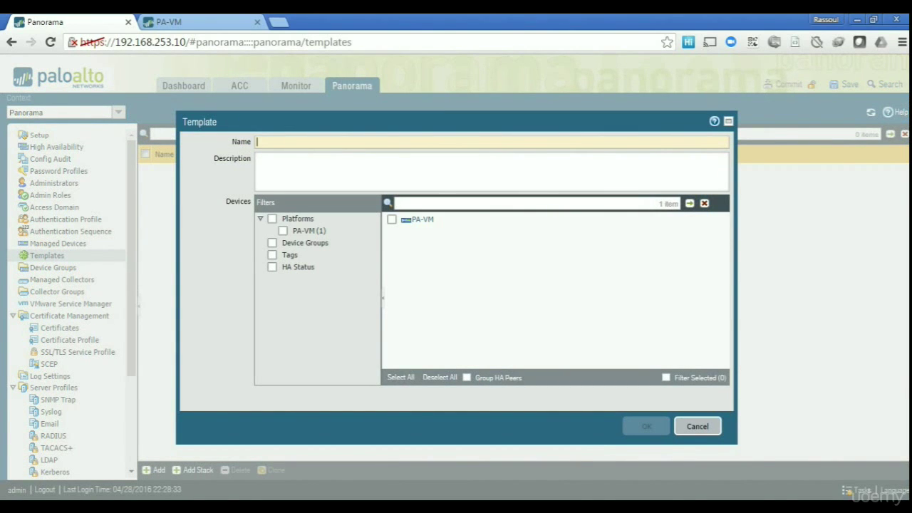
pyautogui.write('template1')
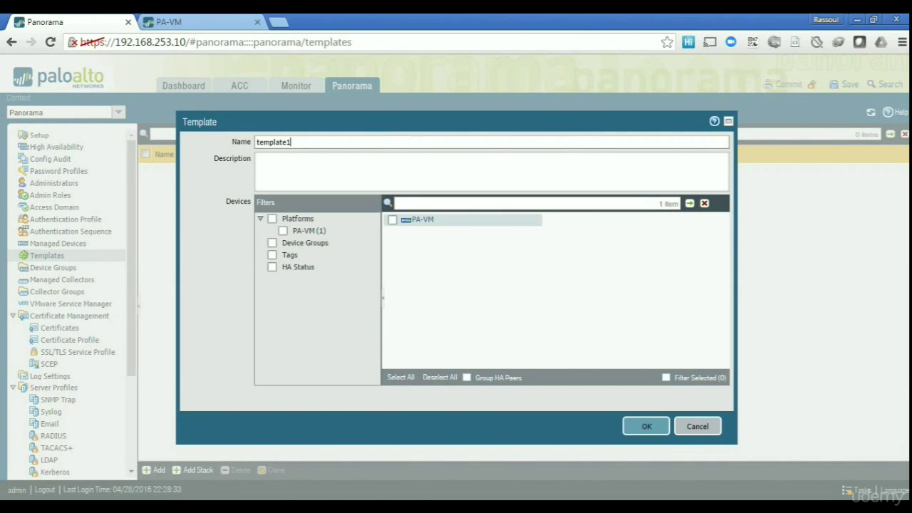
pyautogui.moveTo(420, 220)
pyautogui.click(392, 219)
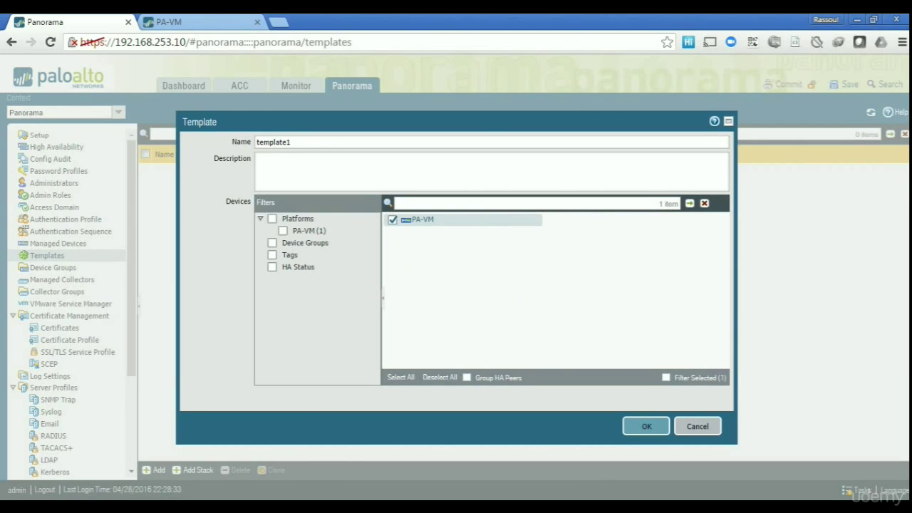
pyautogui.press('Return')
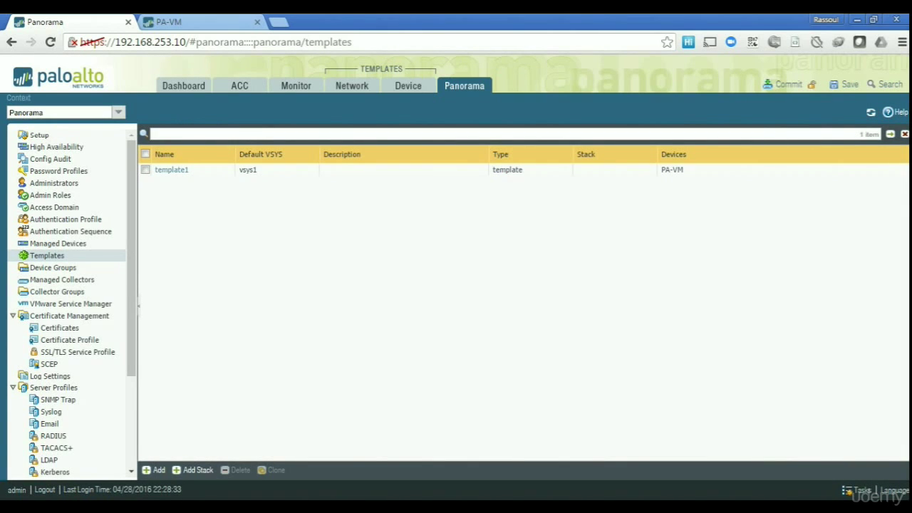
# Create a second template named template2 with no devices
pyautogui.click(156, 470)
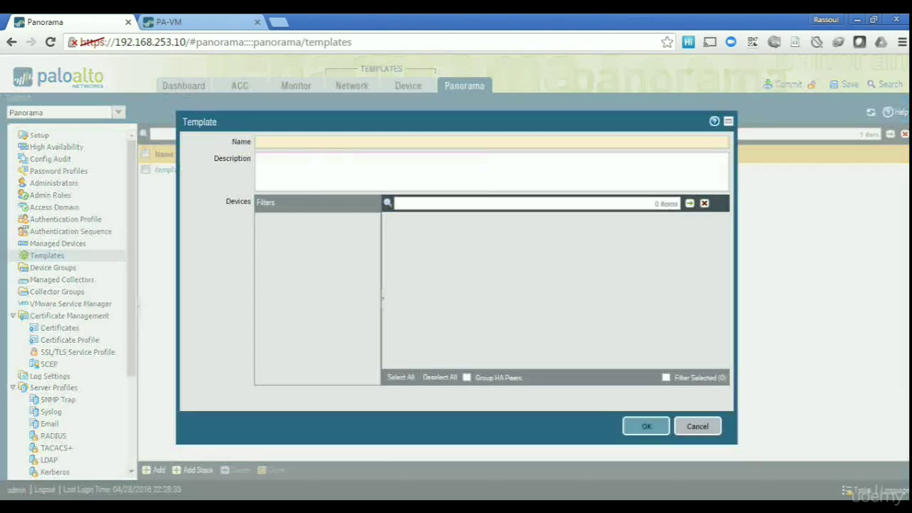
pyautogui.write('template2')
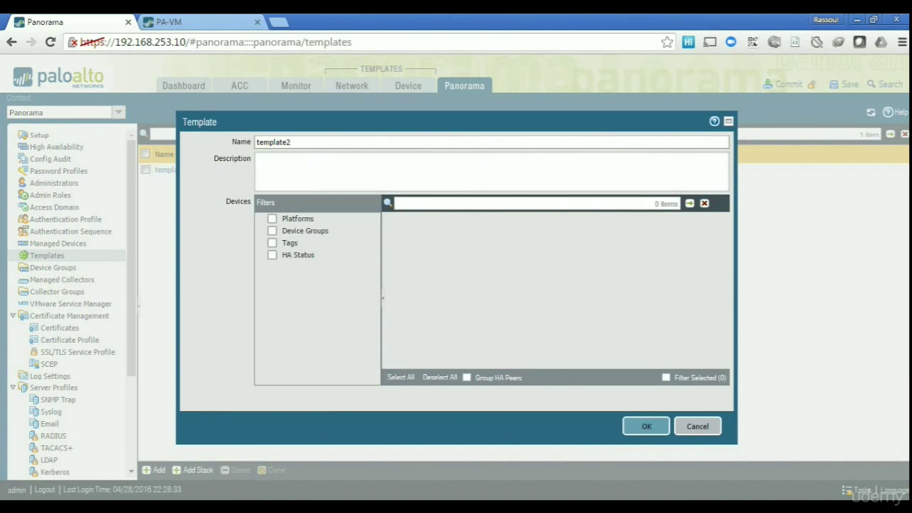
pyautogui.press('Return')
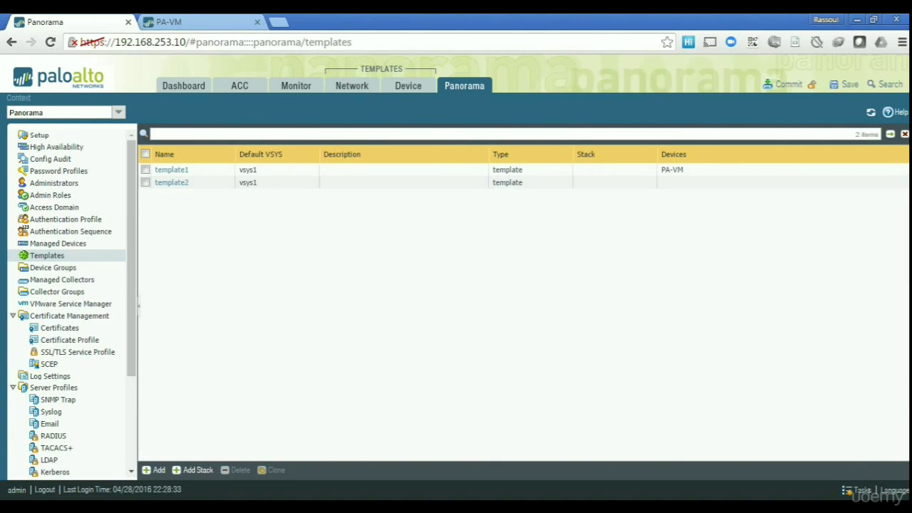
pyautogui.moveTo(189, 170)
# Commit template1 and template2 to Panorama and close the commit status report
pyautogui.moveTo(171, 182)
pyautogui.click(788, 84)
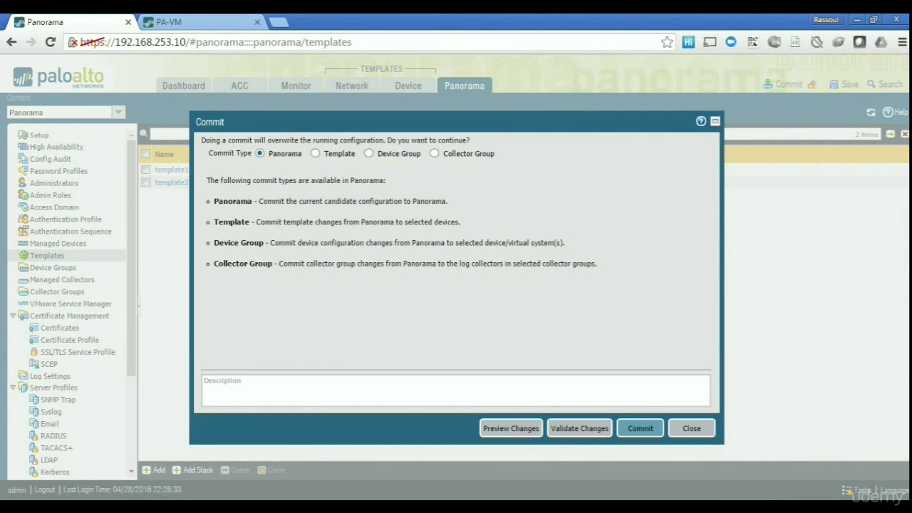
pyautogui.click(640, 428)
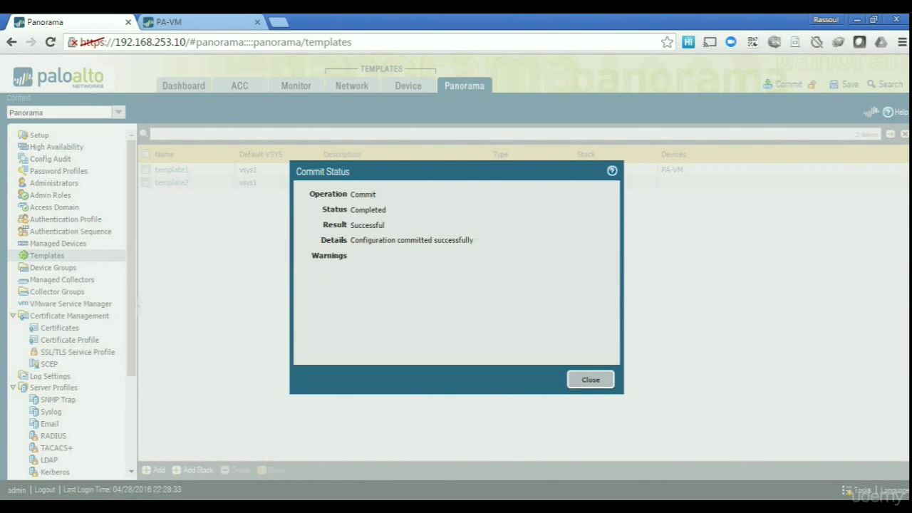
pyautogui.press('Escape')
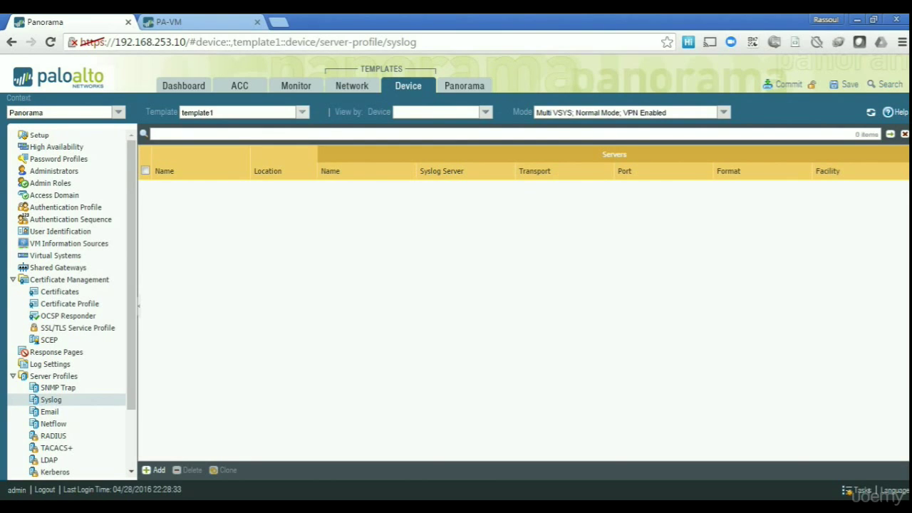
pyautogui.click(239, 112)
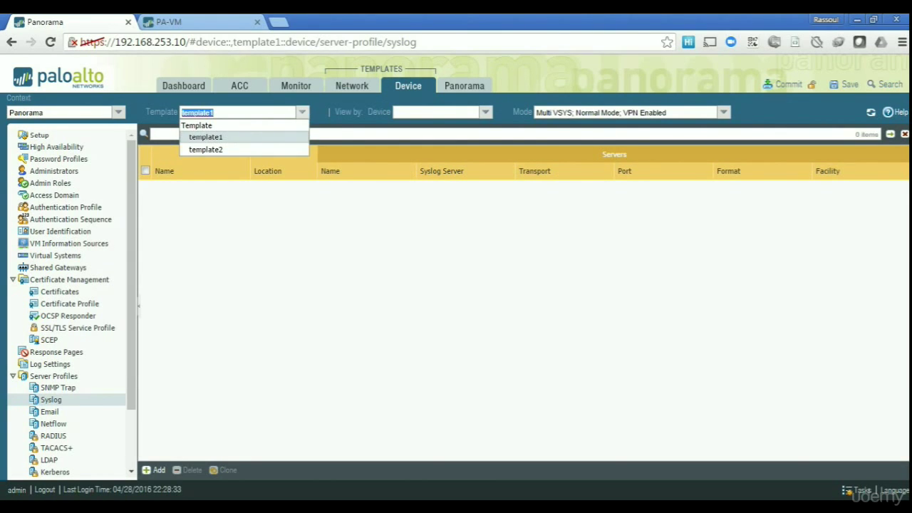
pyautogui.press('Return')
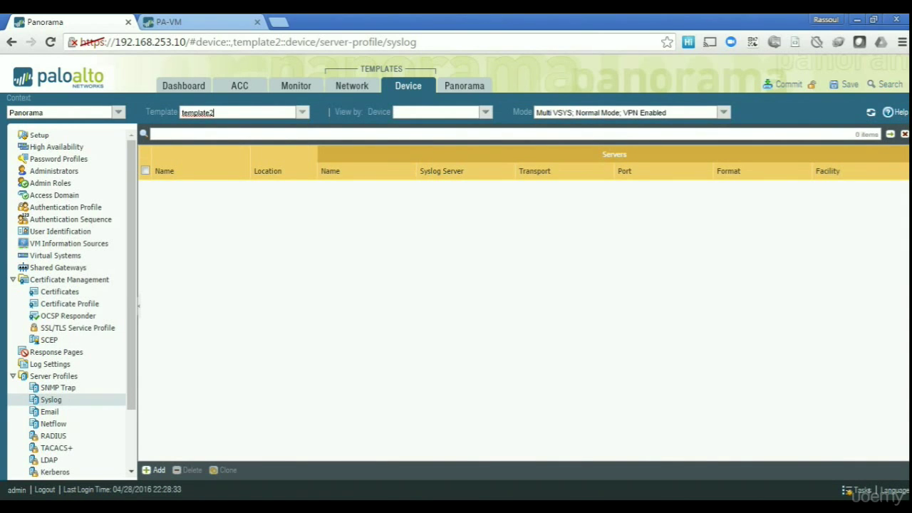
pyautogui.press('Down')
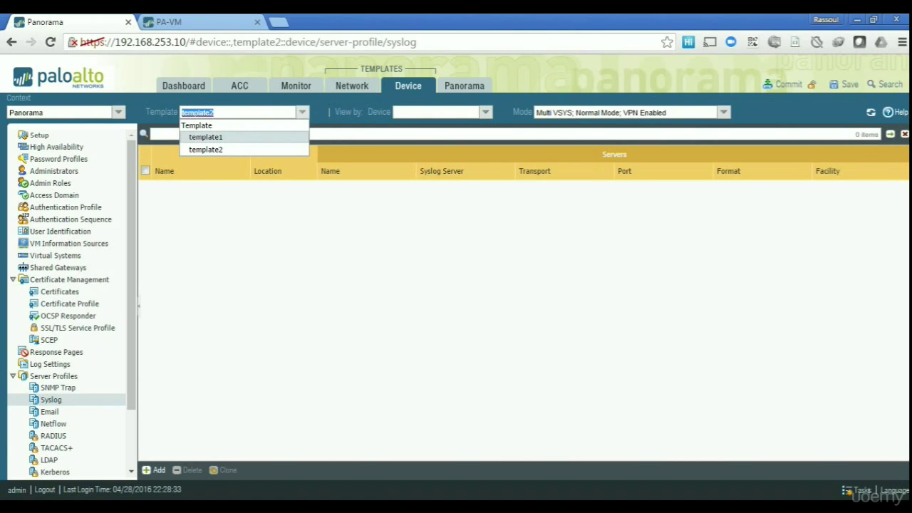
pyautogui.press('Return')
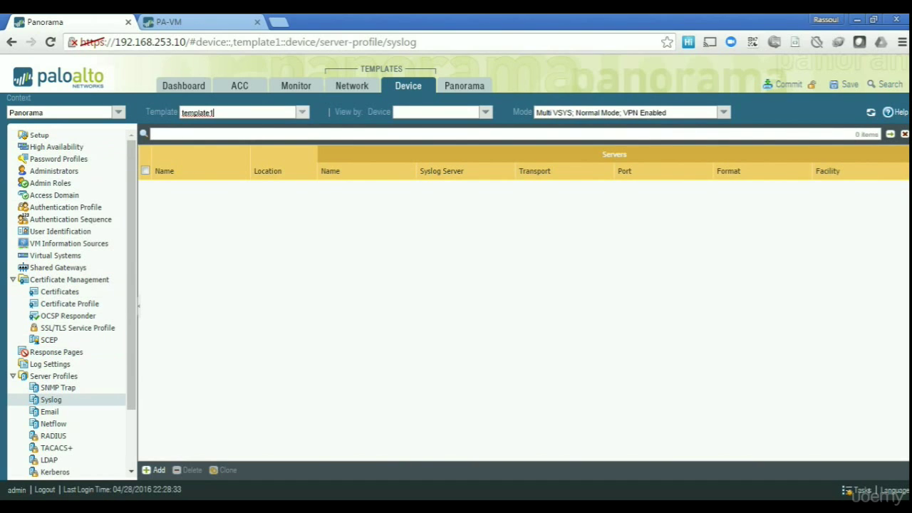
# Switch to the PA-VM firewall tab showing its Device Setup page
pyautogui.click(199, 22)
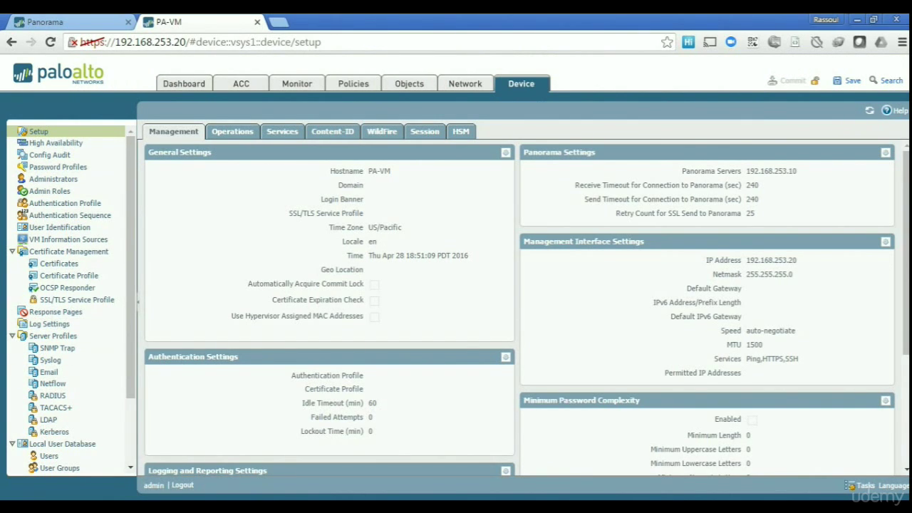
# Return to the Panorama tab on template1's empty Syslog server profiles page
pyautogui.hotkey('ctrl', 'Tab')
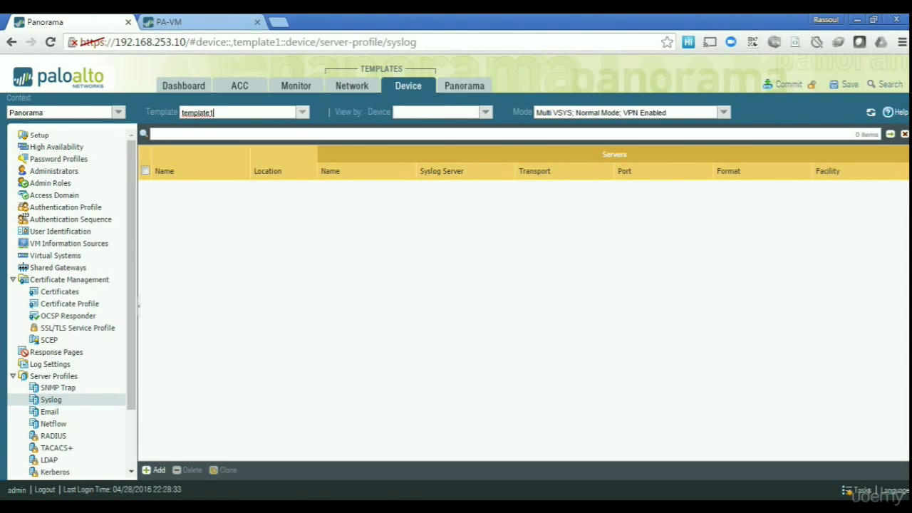
pyautogui.click(58, 159)
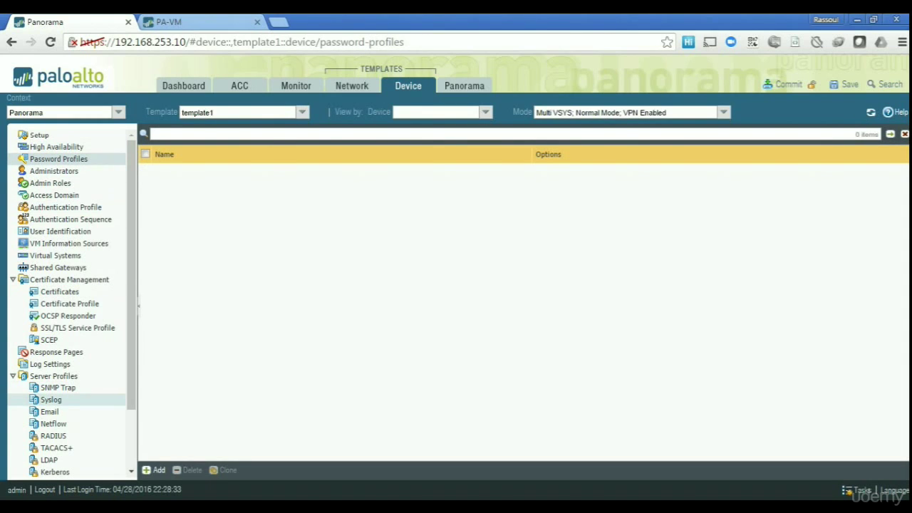
pyautogui.click(51, 400)
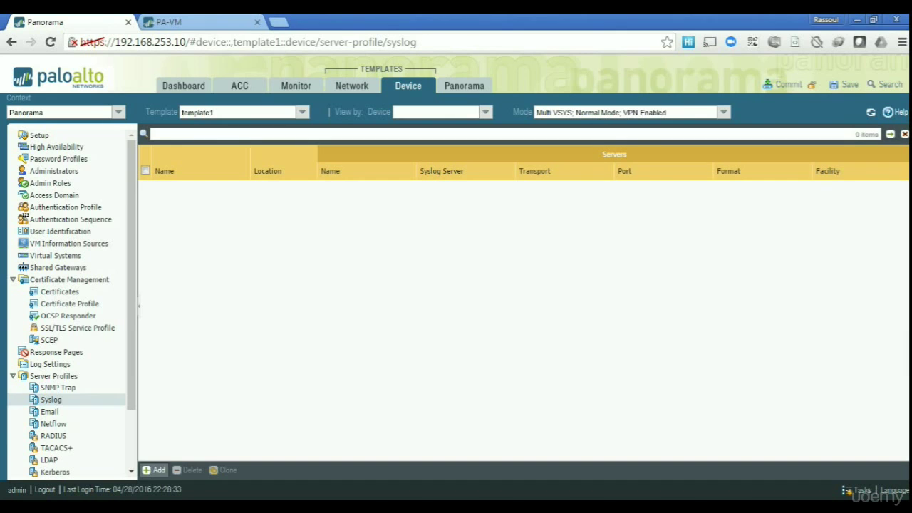
pyautogui.click(155, 470)
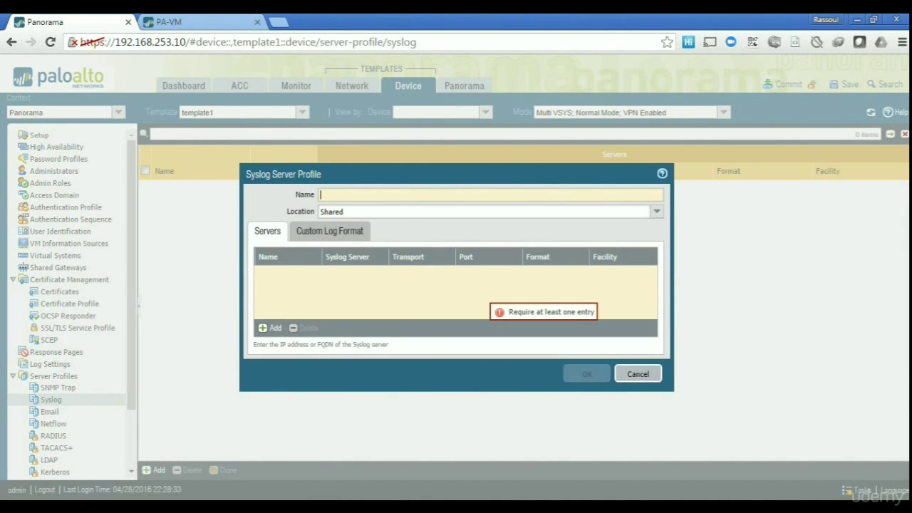
# Discard the unfinished syslog form and show Syslog server profiles for template2
pyautogui.click(638, 373)
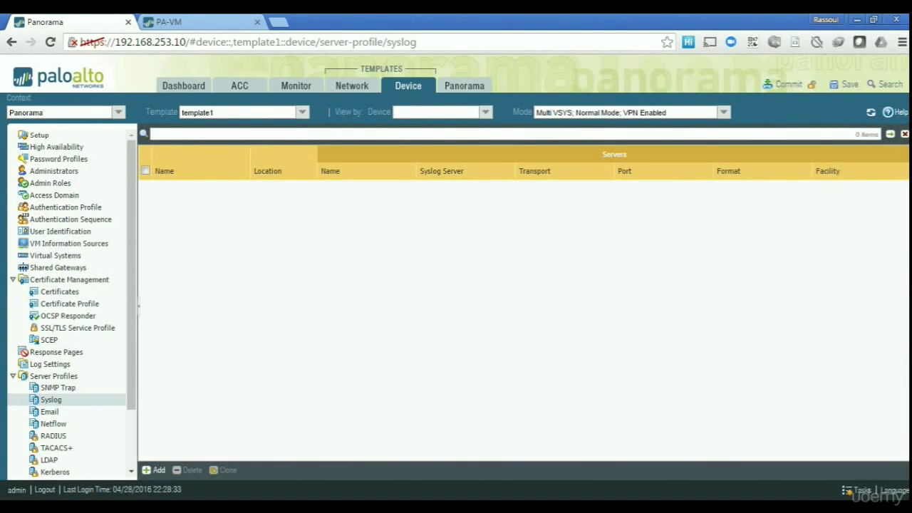
pyautogui.click(49, 411)
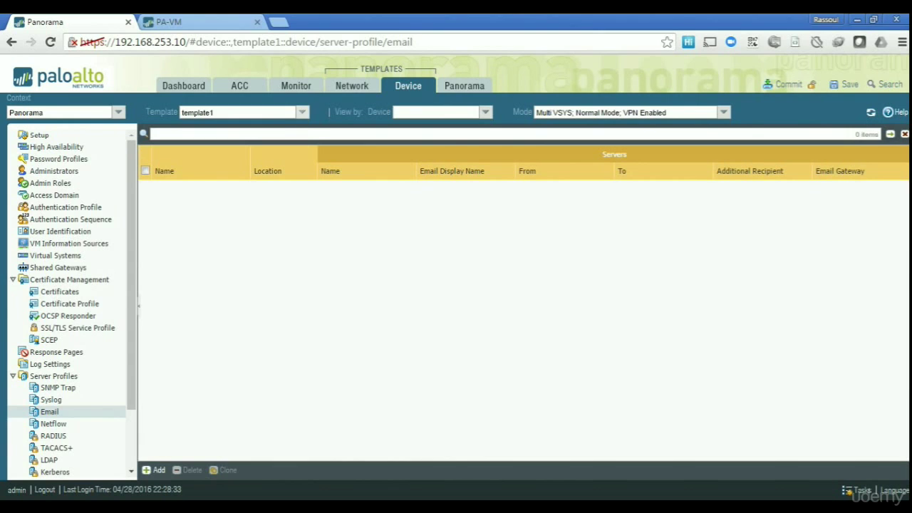
pyautogui.click(235, 112)
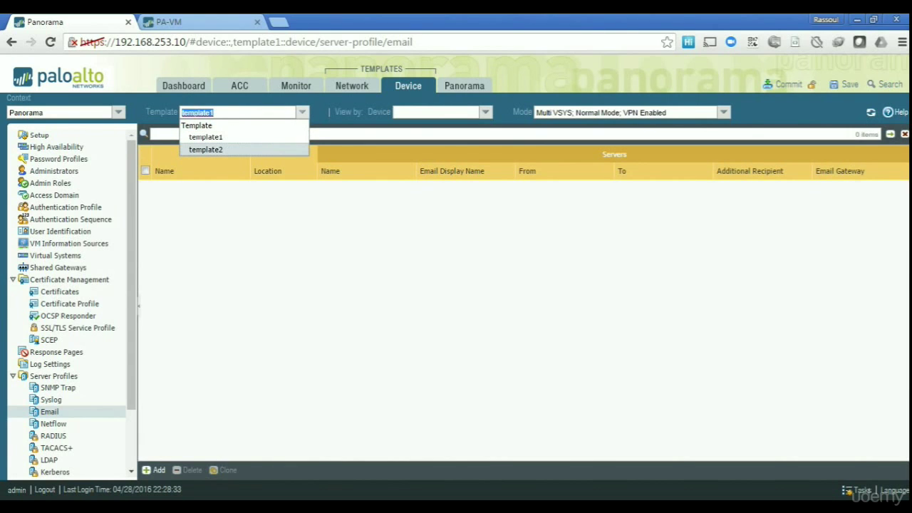
pyautogui.press('Return')
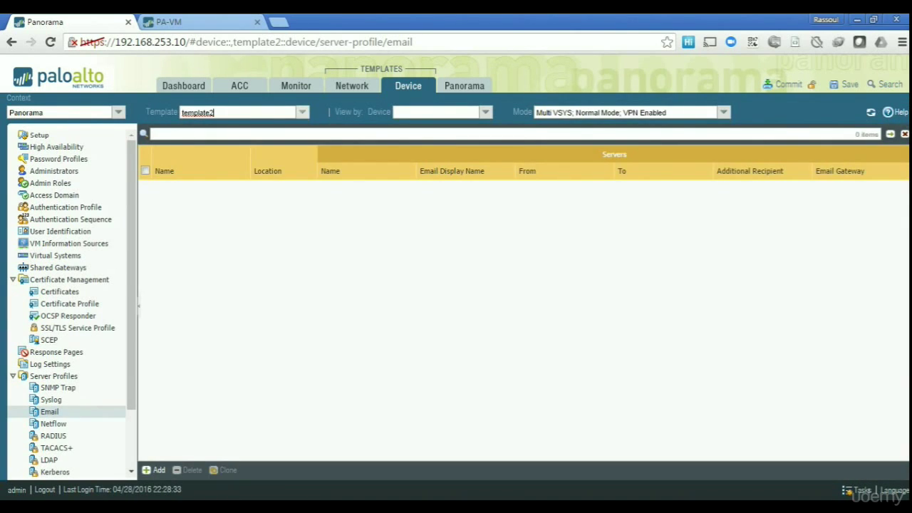
pyautogui.click(51, 400)
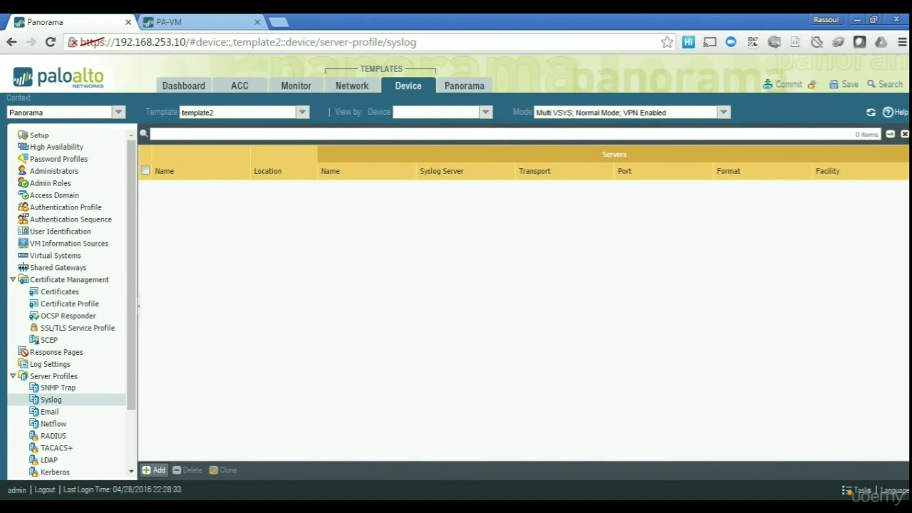
# Add shared syslog profile 'syslog' to template2, with server 'syslog' at 192.168.1.1, UDP 514
pyautogui.click(155, 470)
pyautogui.write('syslog')
pyautogui.press('Tab')
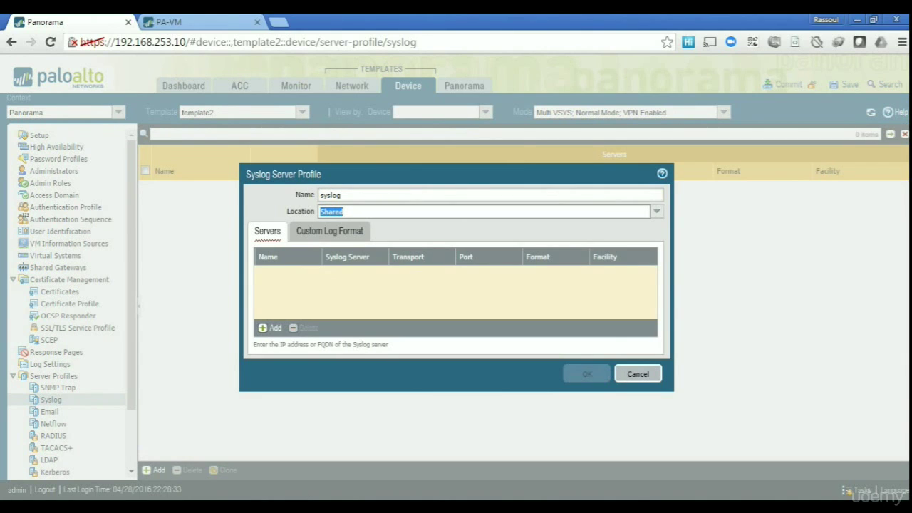
pyautogui.click(271, 328)
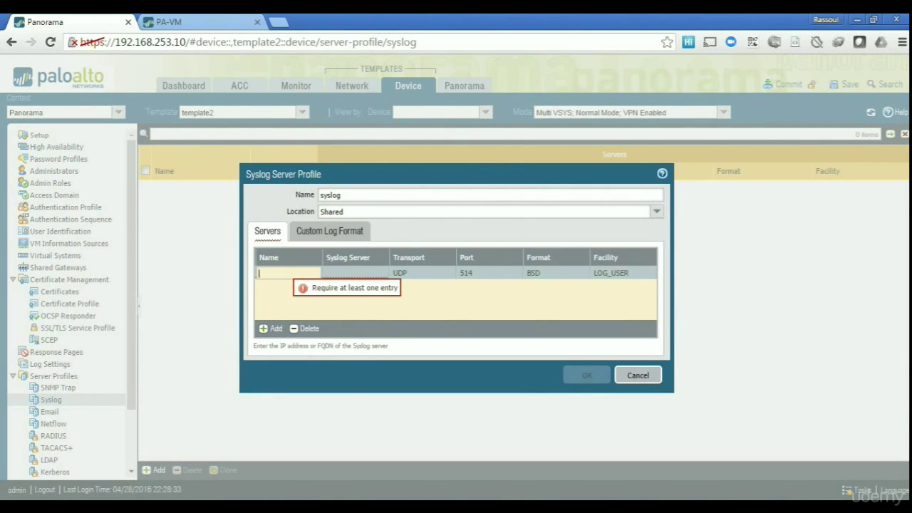
pyautogui.write('syslog')
pyautogui.press('Tab')
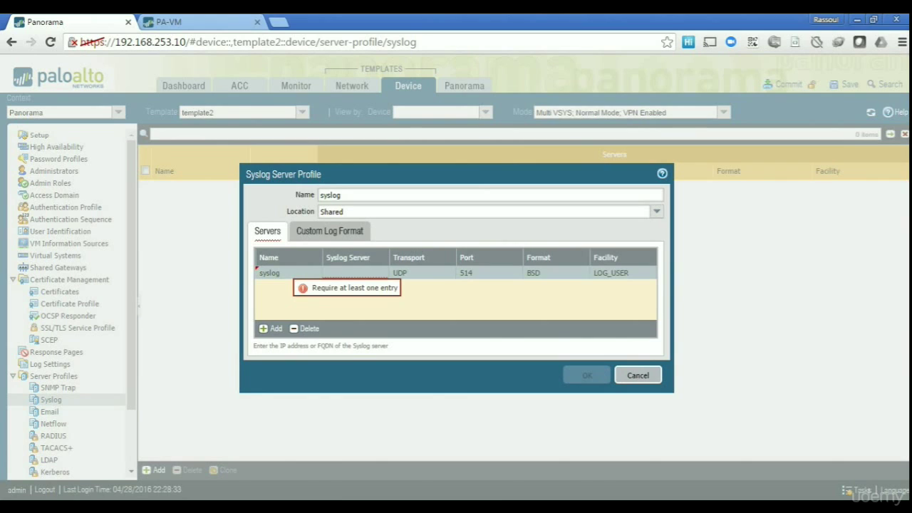
pyautogui.write('192.168.1.')
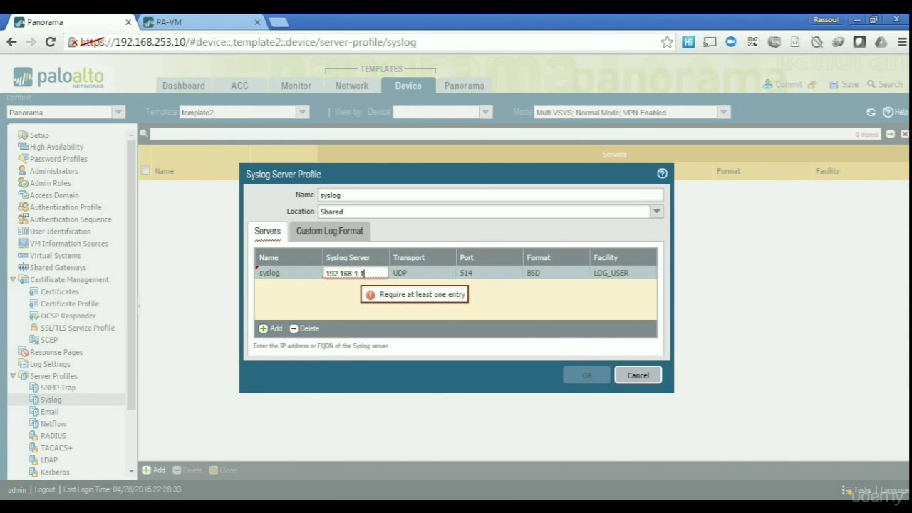
pyautogui.write('1')
pyautogui.press('Return')
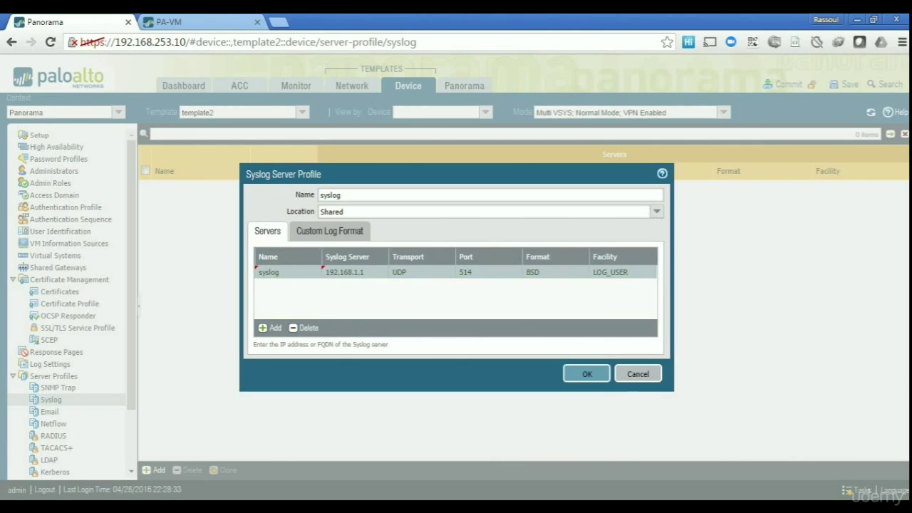
pyautogui.press('Return')
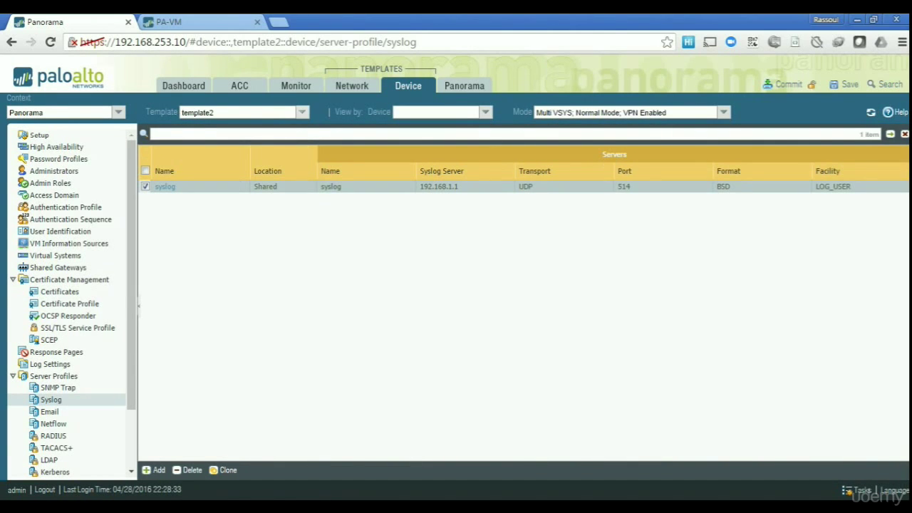
pyautogui.click(206, 112)
# In template1, add shared syslog profile 'syslog1' with server 192.168.1.10 on UDP 514
pyautogui.click(196, 136)
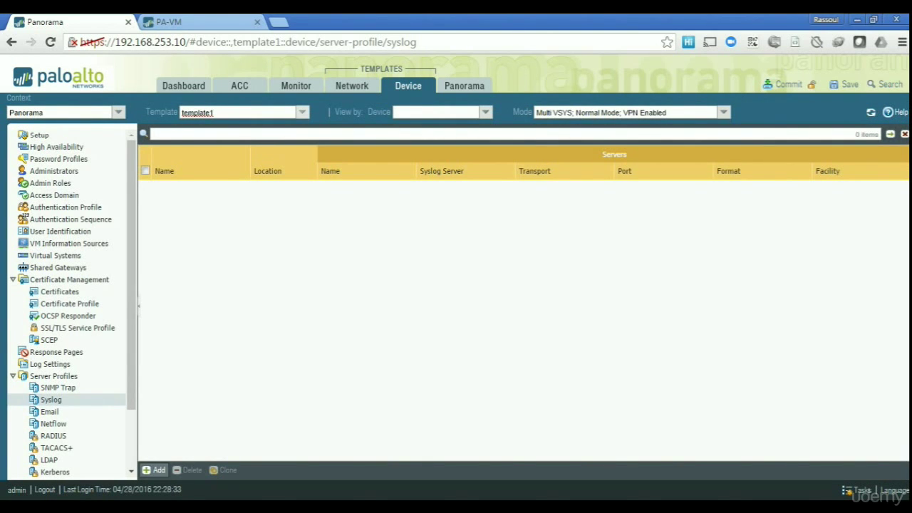
pyautogui.click(154, 471)
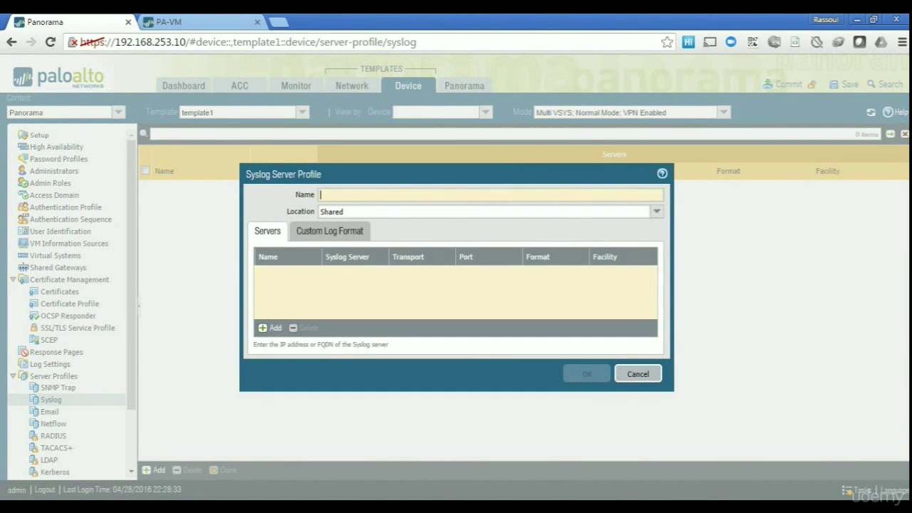
pyautogui.write('syslog1')
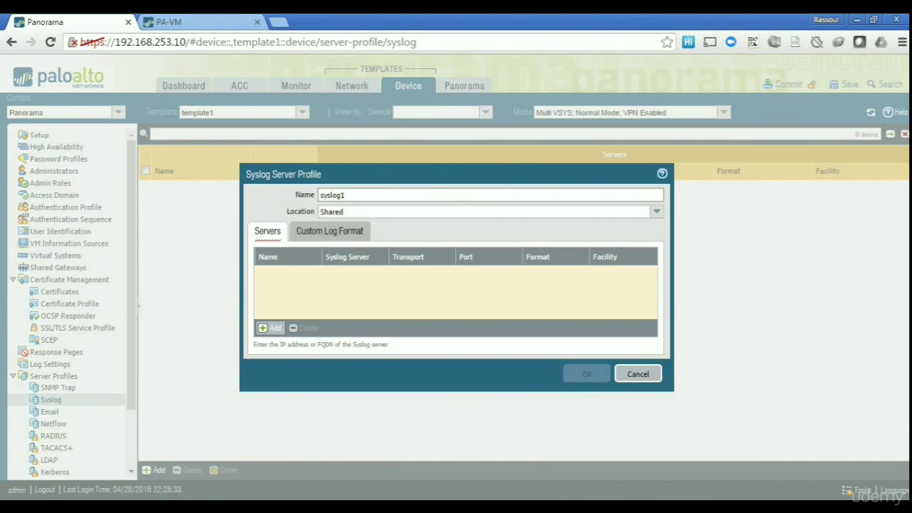
pyautogui.click(272, 328)
pyautogui.write('syslog1')
pyautogui.press('Tab')
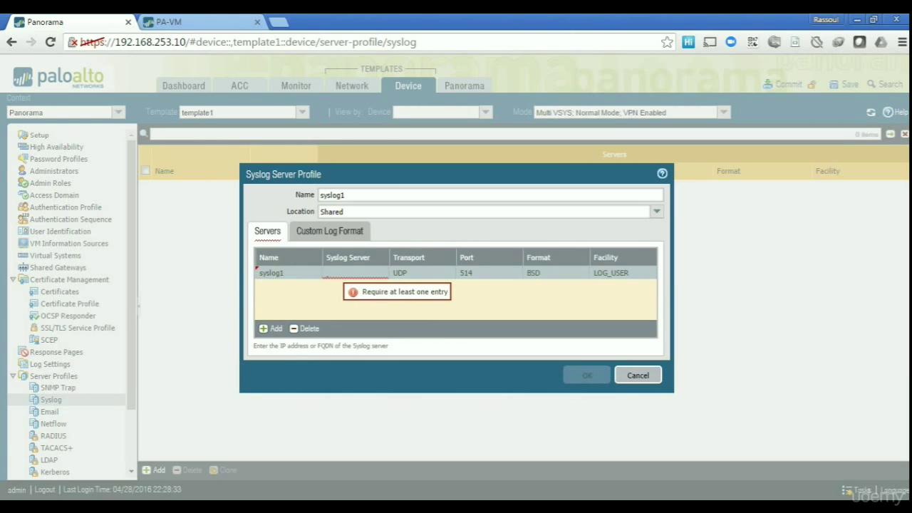
pyautogui.write('192.168.1.10')
pyautogui.press('Return')
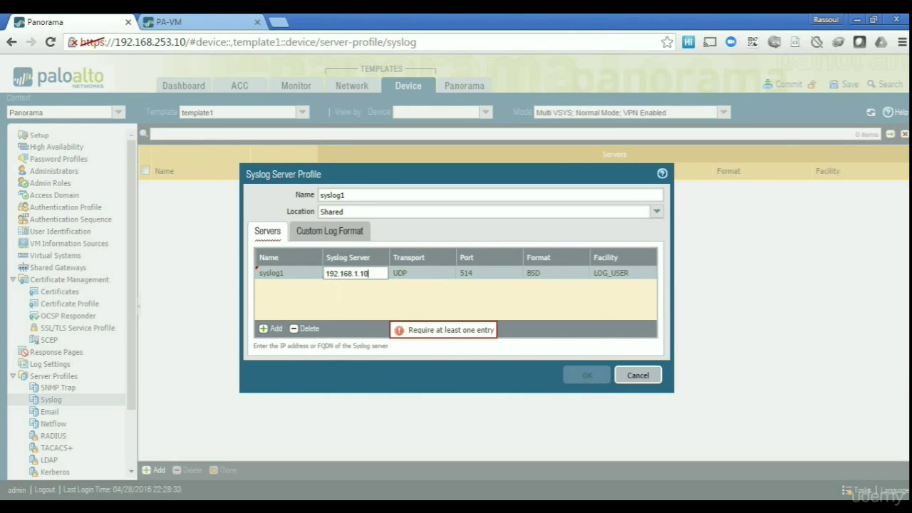
pyautogui.click(587, 373)
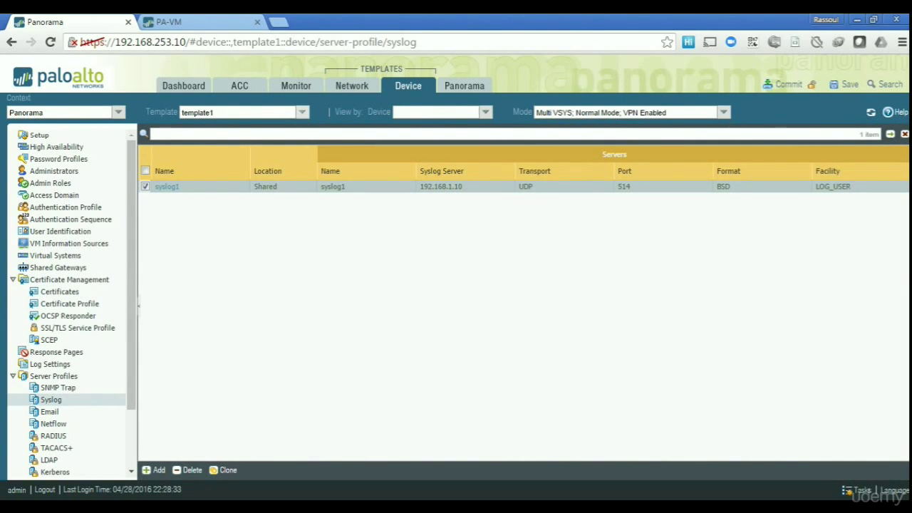
pyautogui.click(212, 113)
# Select template2 in the Template dropdown to list its 'syslog' profile for 192.168.1.1
pyautogui.press('Down')
pyautogui.press('Return')
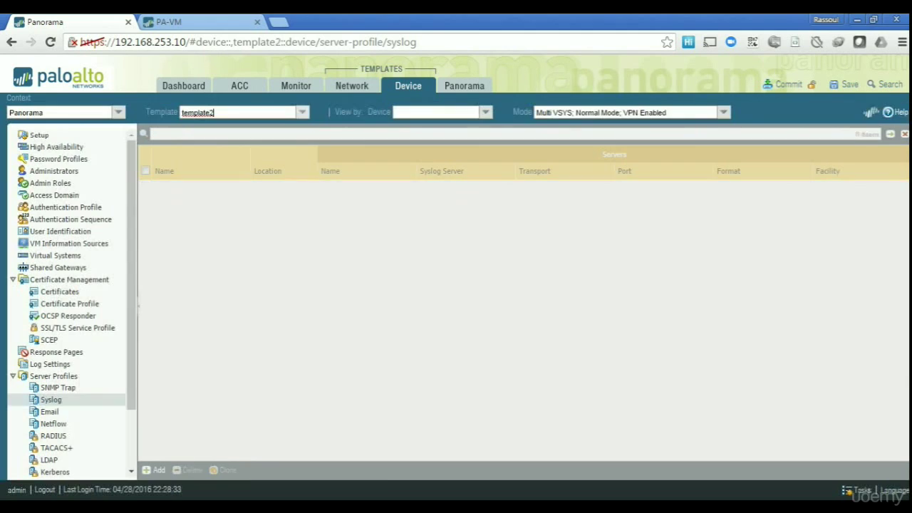
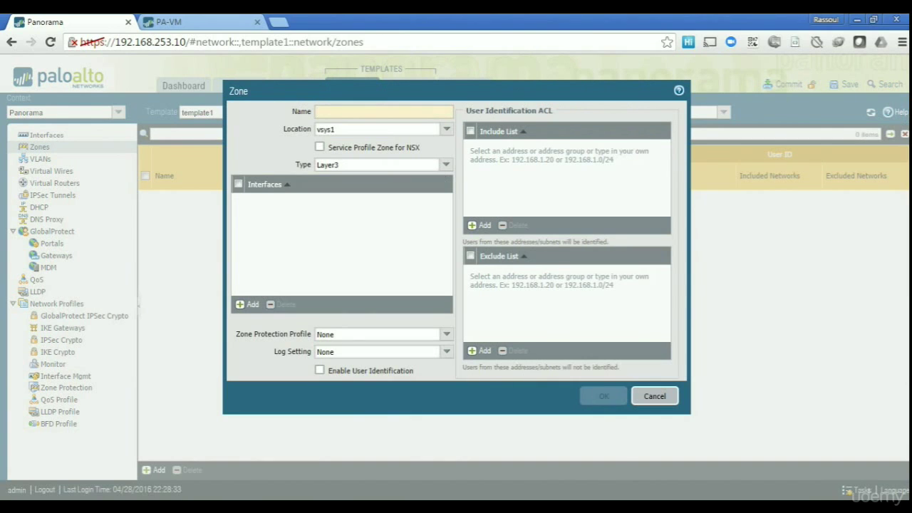
# Save zone IN and add zone OUT in template1
pyautogui.press('Return')
pyautogui.click(154, 470)
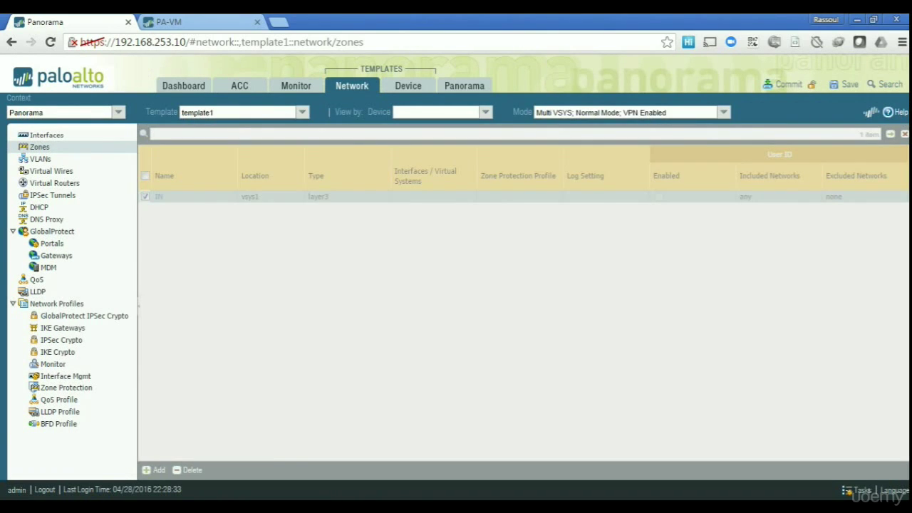
pyautogui.write('OUT')
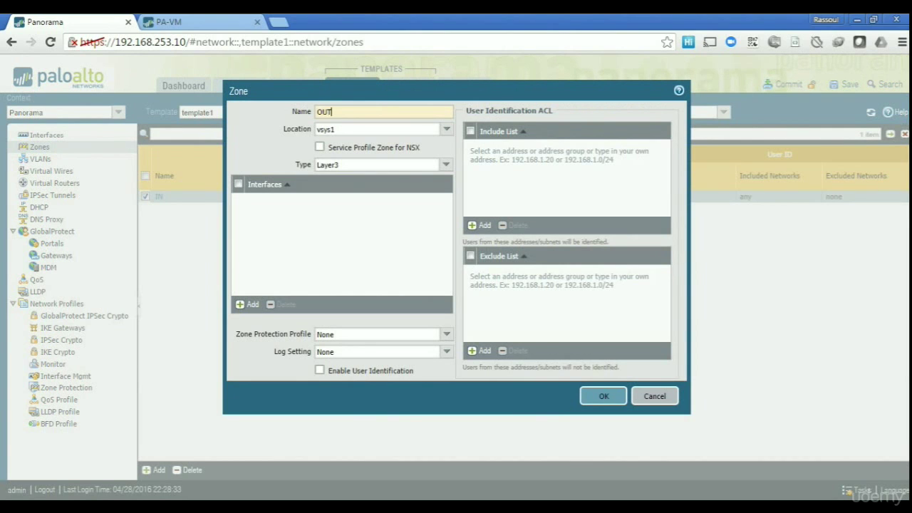
pyautogui.press('Return')
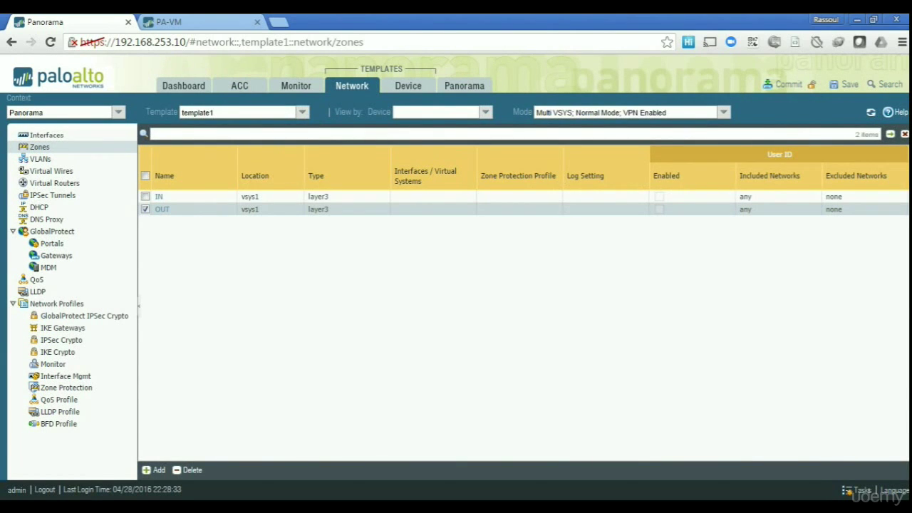
# Switch to template2 and add zones Green and Red
pyautogui.click(302, 112)
pyautogui.click(204, 149)
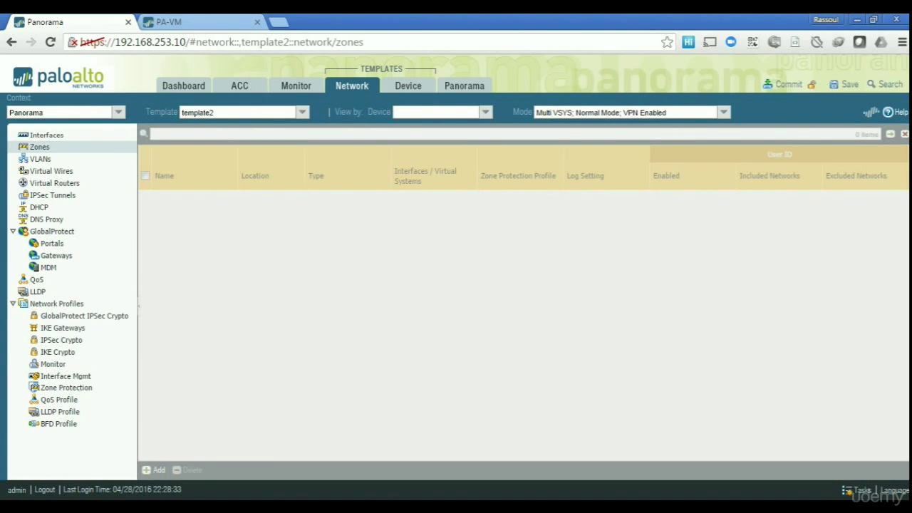
pyautogui.click(155, 470)
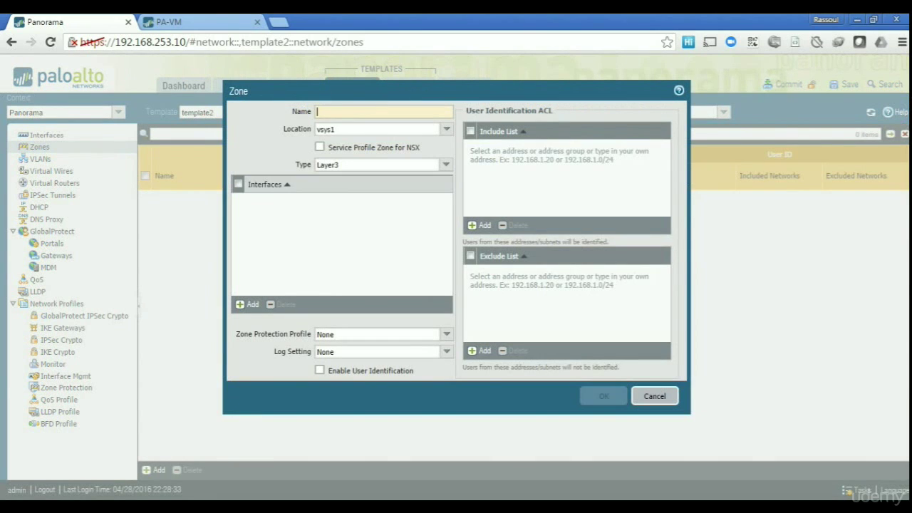
pyautogui.write('Green')
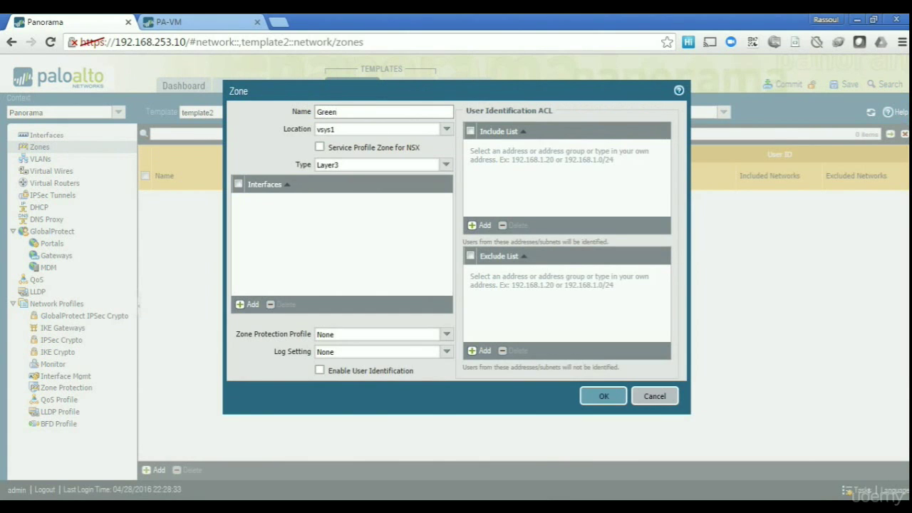
pyautogui.press('Return')
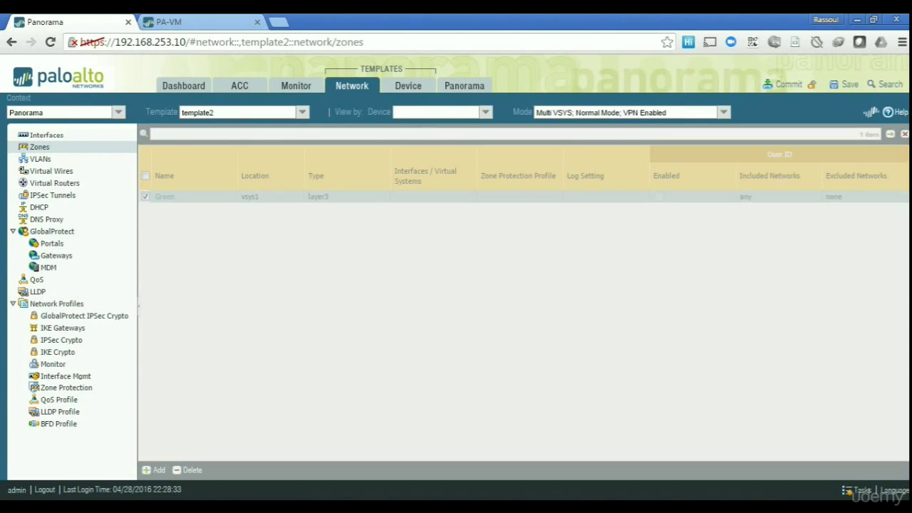
pyautogui.write('Red')
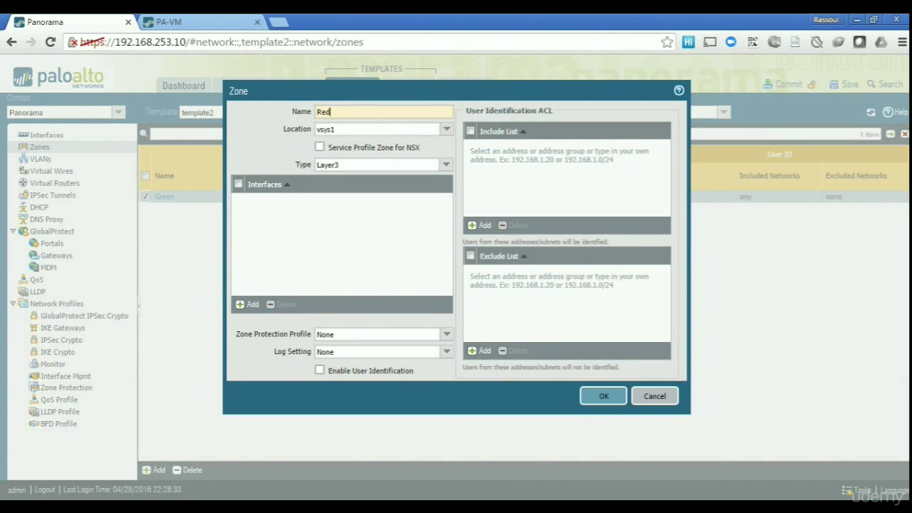
pyautogui.press('Return')
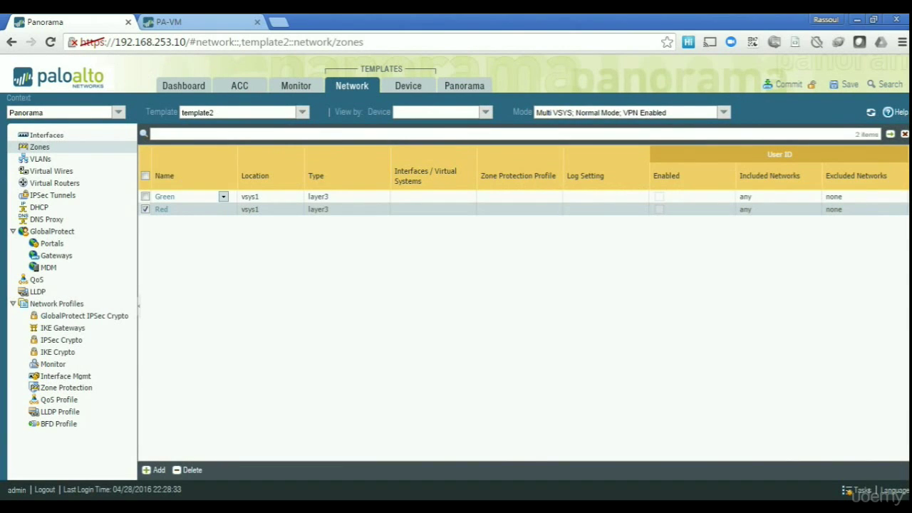
# Switch the Template selection back to template1
pyautogui.click(302, 112)
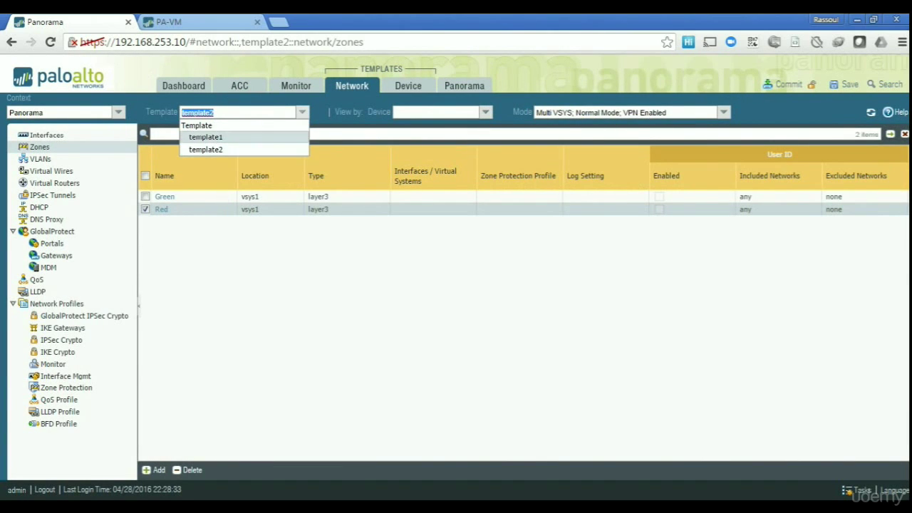
pyautogui.click(204, 136)
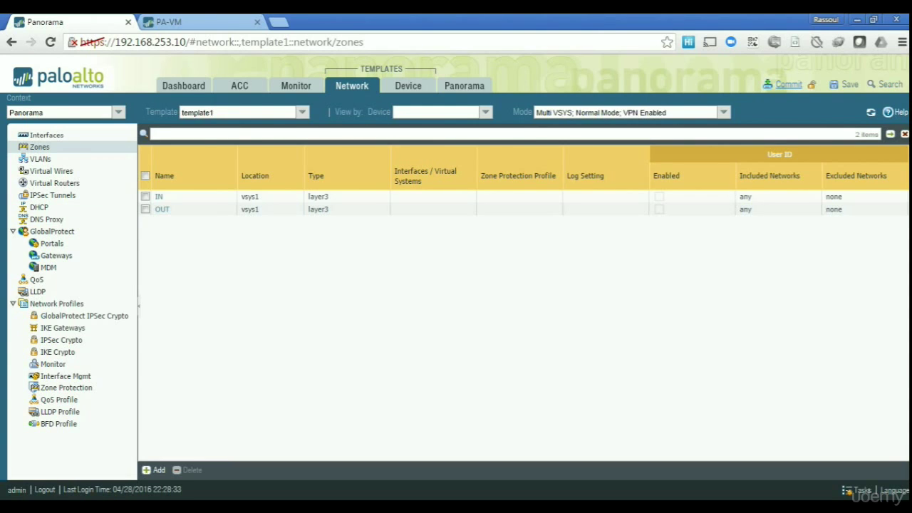
pyautogui.click(788, 84)
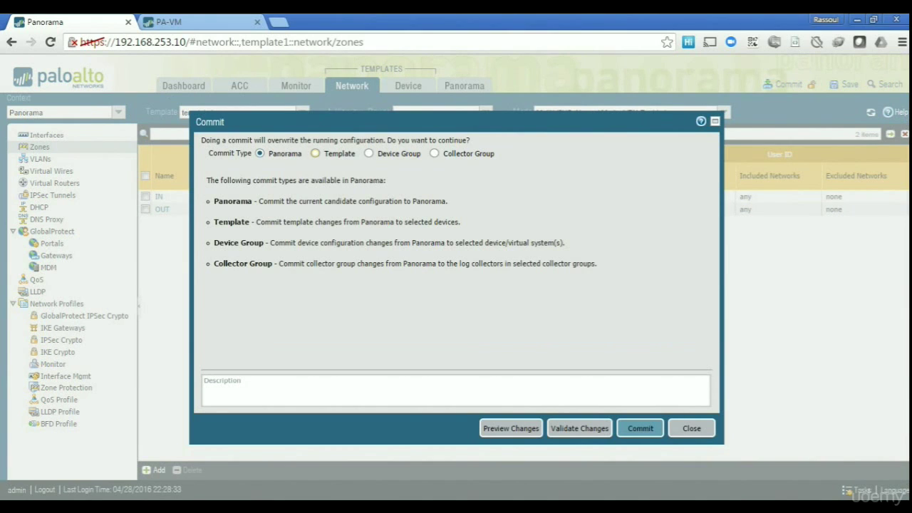
# Commit template1 to the PA-VM firewall and close the successful job report
pyautogui.click(315, 153)
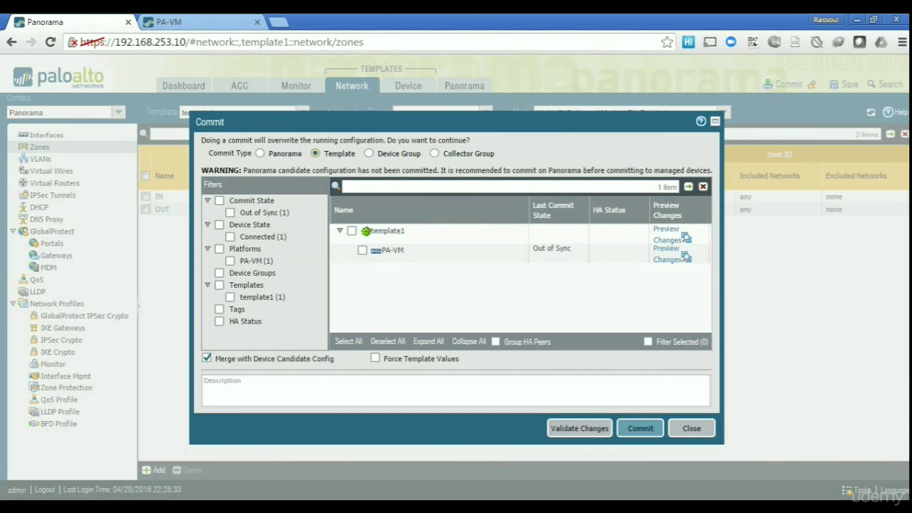
pyautogui.click(352, 231)
pyautogui.click(640, 428)
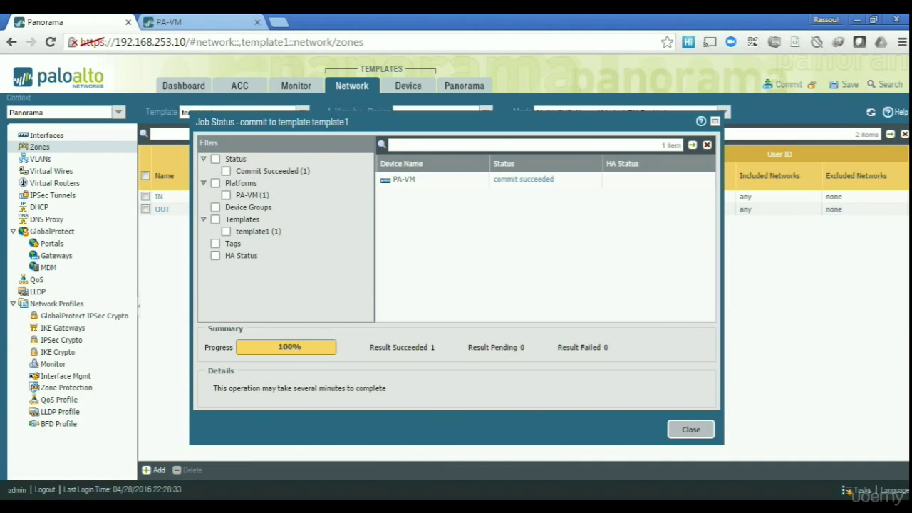
pyautogui.click(691, 429)
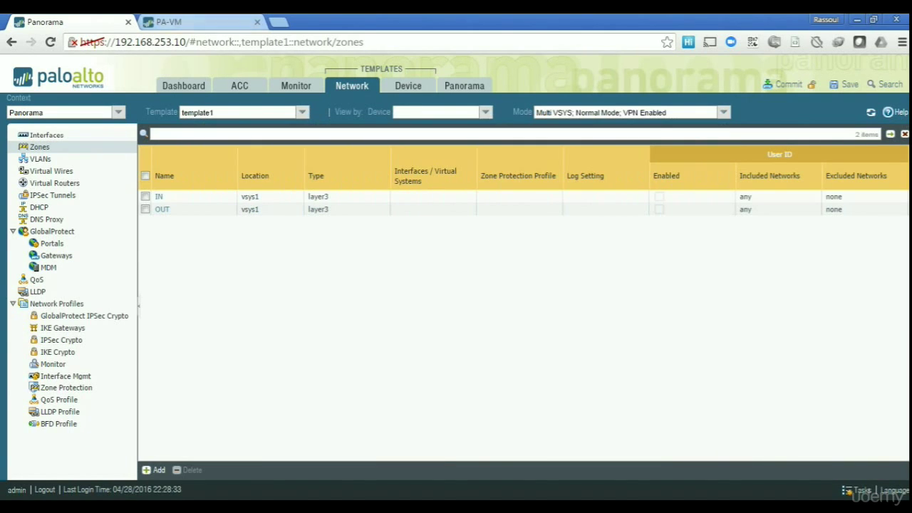
pyautogui.click(169, 22)
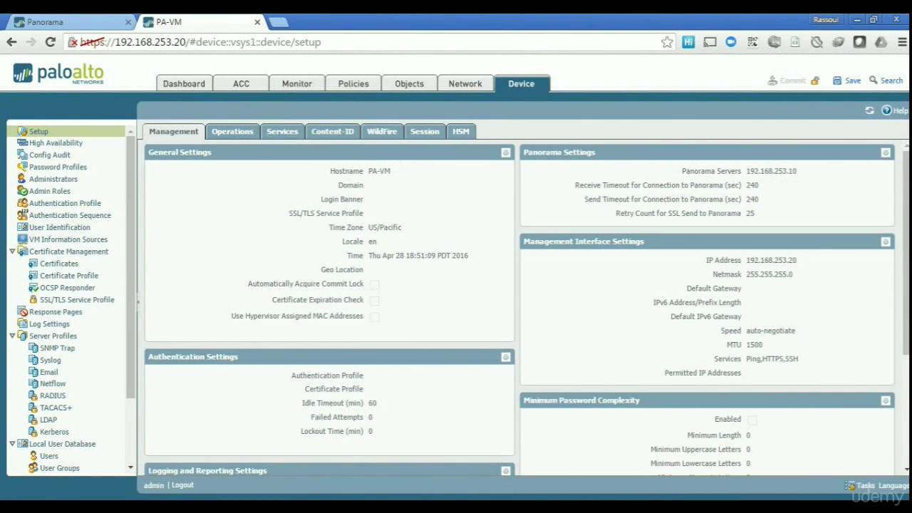
pyautogui.click(465, 83)
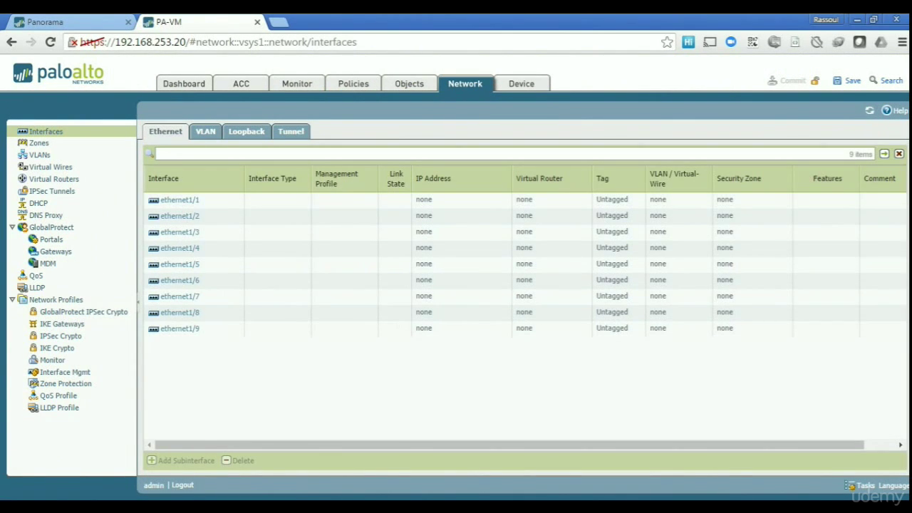
pyautogui.click(39, 142)
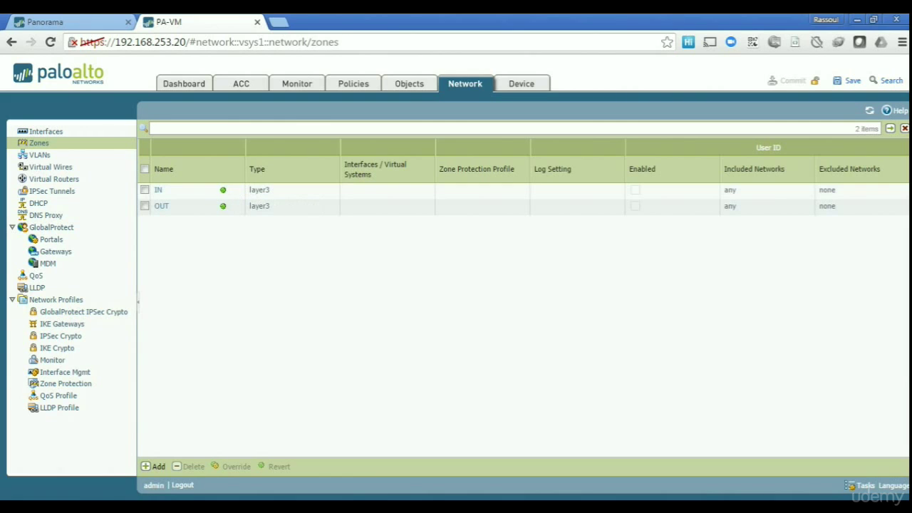
pyautogui.click(521, 83)
pyautogui.click(50, 360)
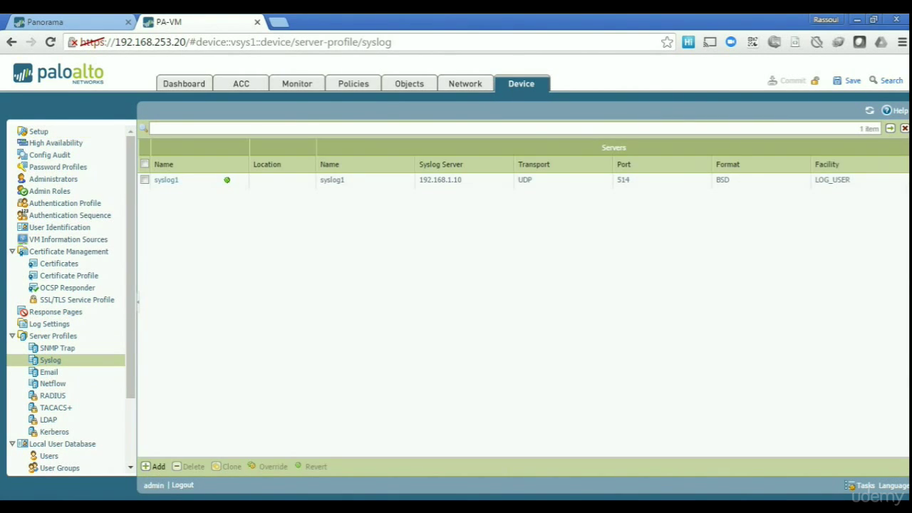
pyautogui.moveTo(226, 180)
pyautogui.click(45, 23)
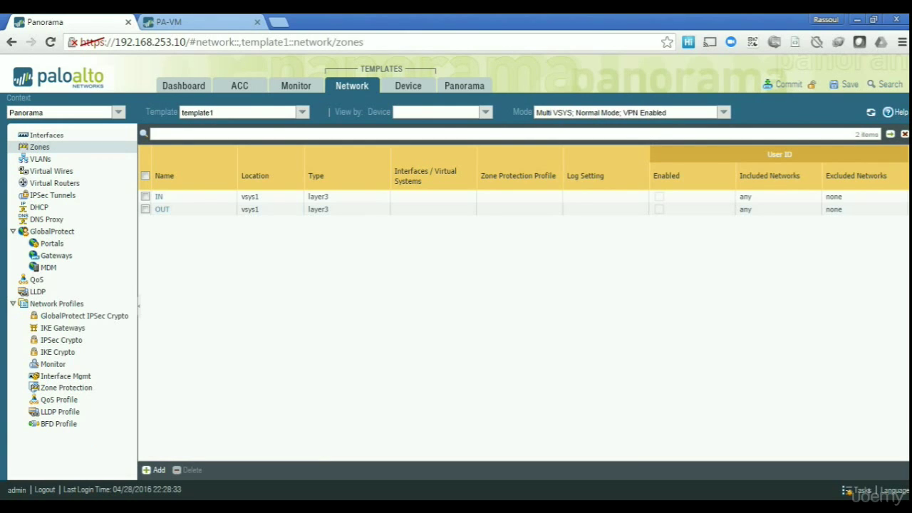
# Go to the Device Groups page under the Panorama tab
pyautogui.click(464, 85)
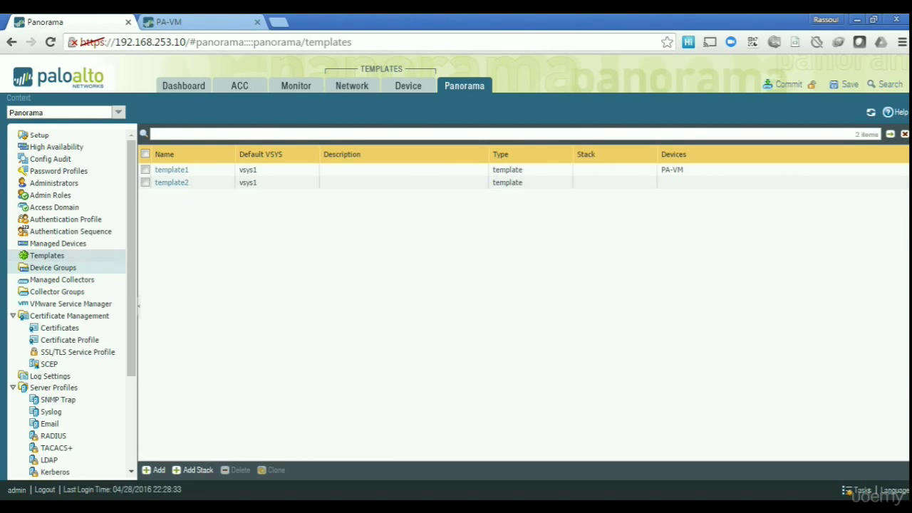
pyautogui.click(52, 267)
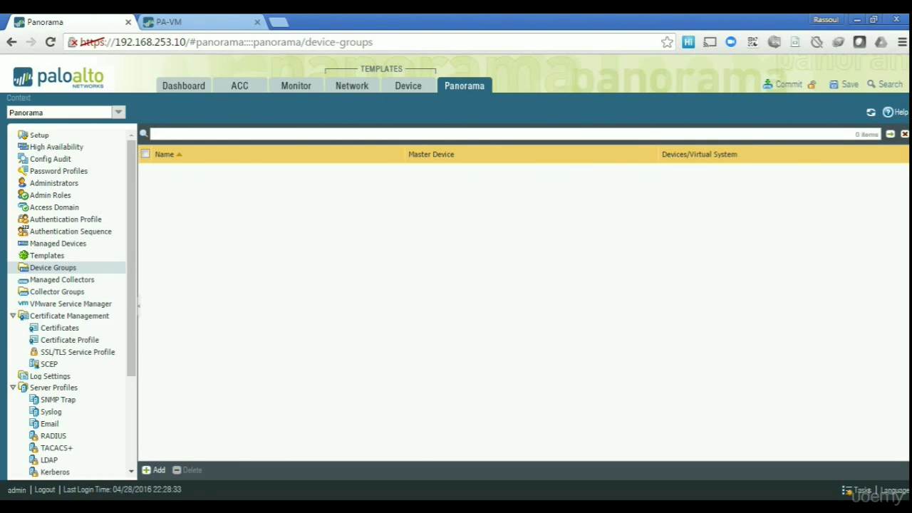
# Create device group locationA containing the PA-VM firewall
pyautogui.click(155, 470)
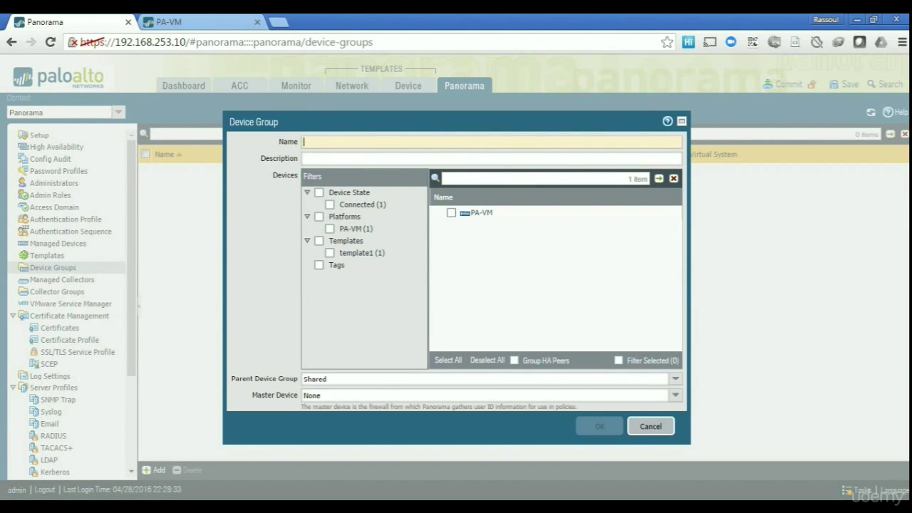
pyautogui.write('location')
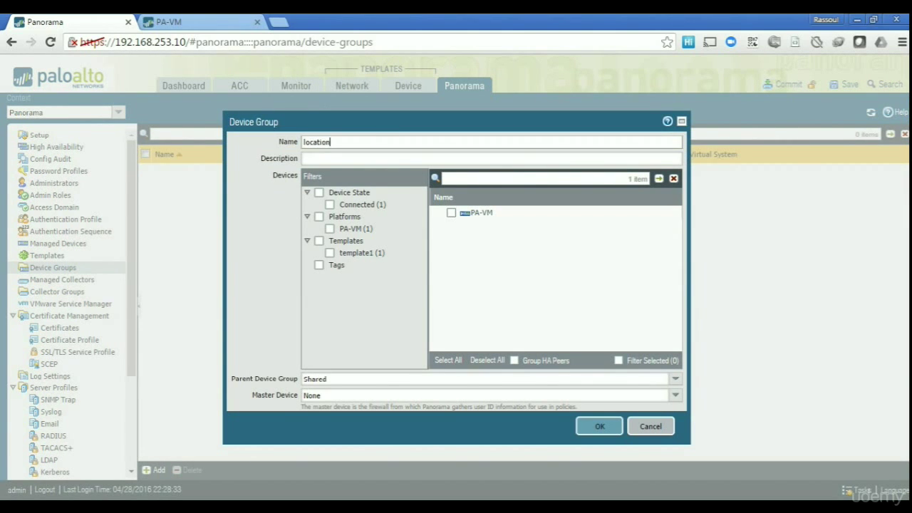
pyautogui.write('A')
pyautogui.click(451, 212)
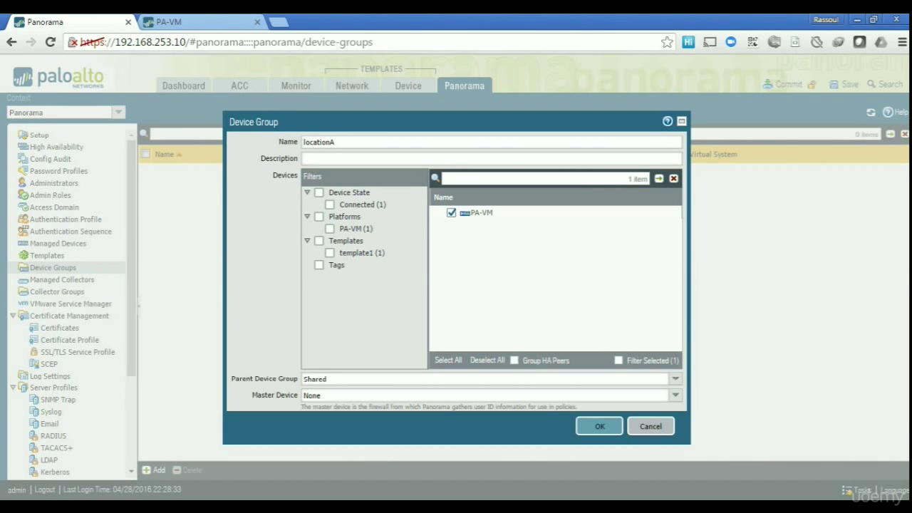
pyautogui.click(599, 426)
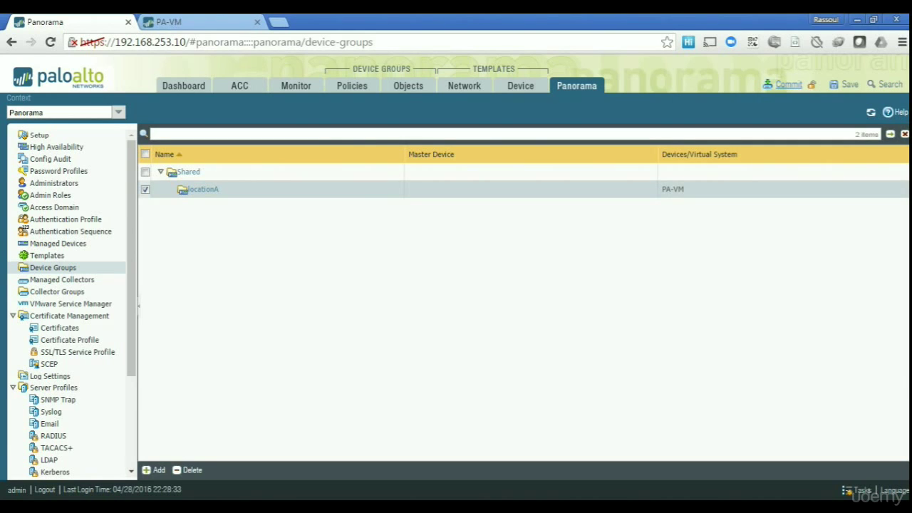
pyautogui.click(789, 84)
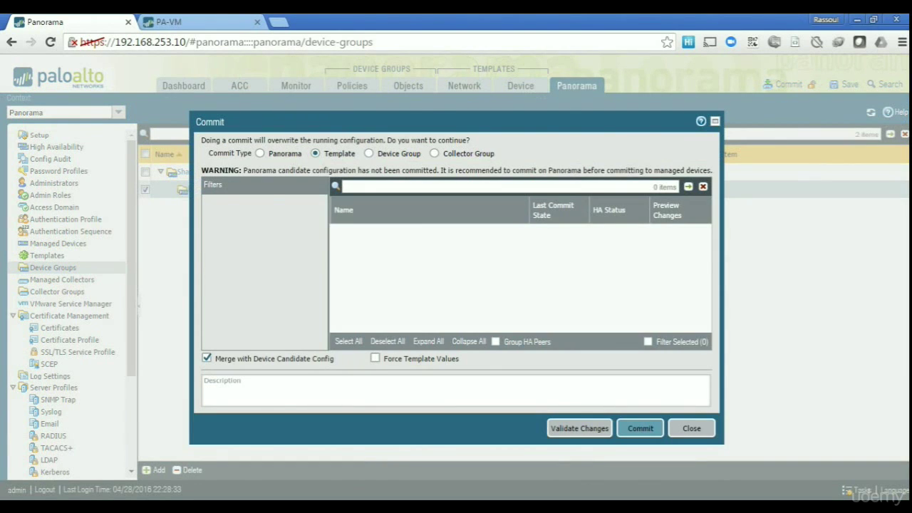
# Commit the configuration to Panorama and dismiss the commit status report
pyautogui.click(259, 153)
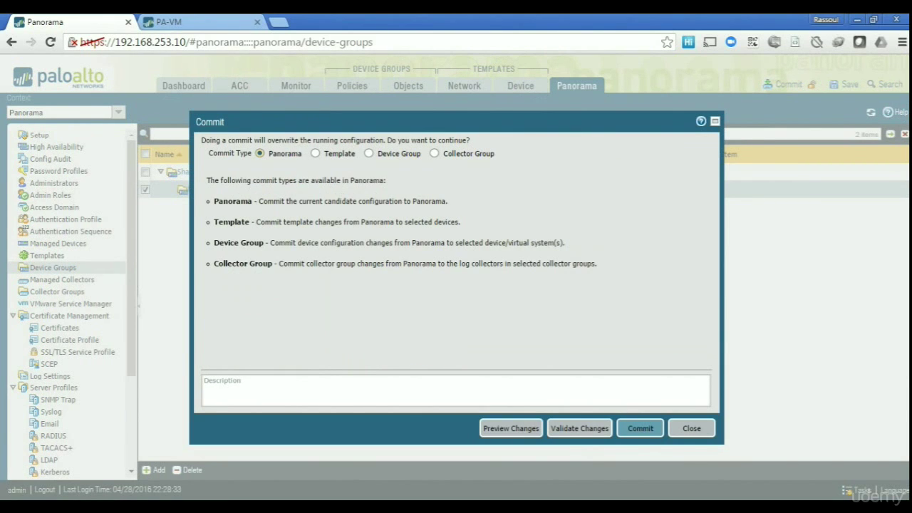
pyautogui.click(640, 429)
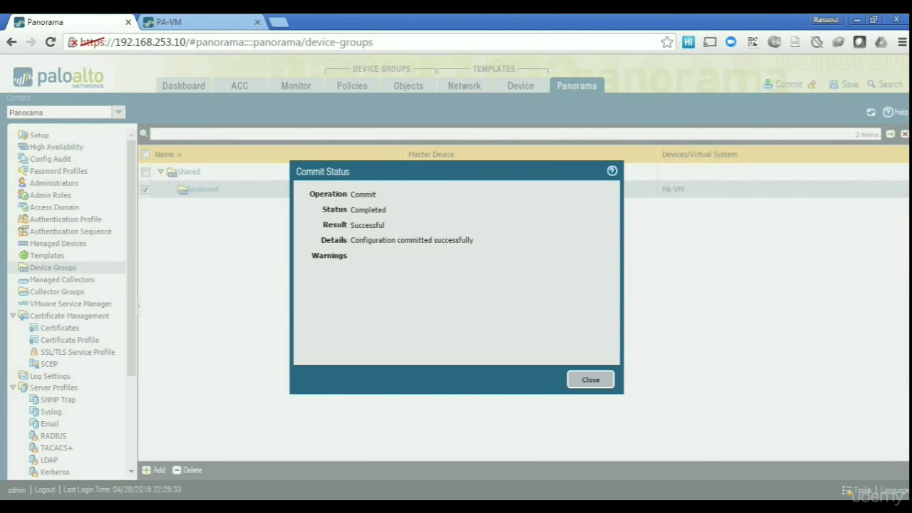
pyautogui.press('Escape')
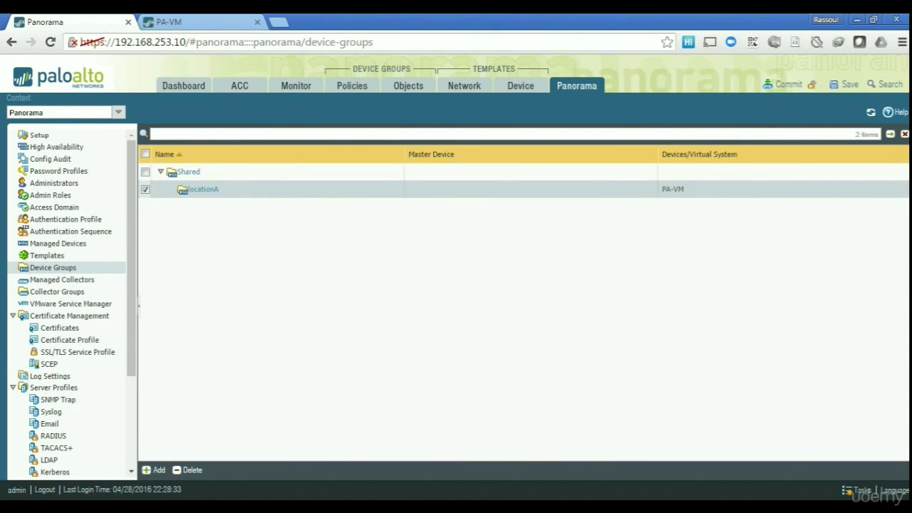
pyautogui.click(408, 85)
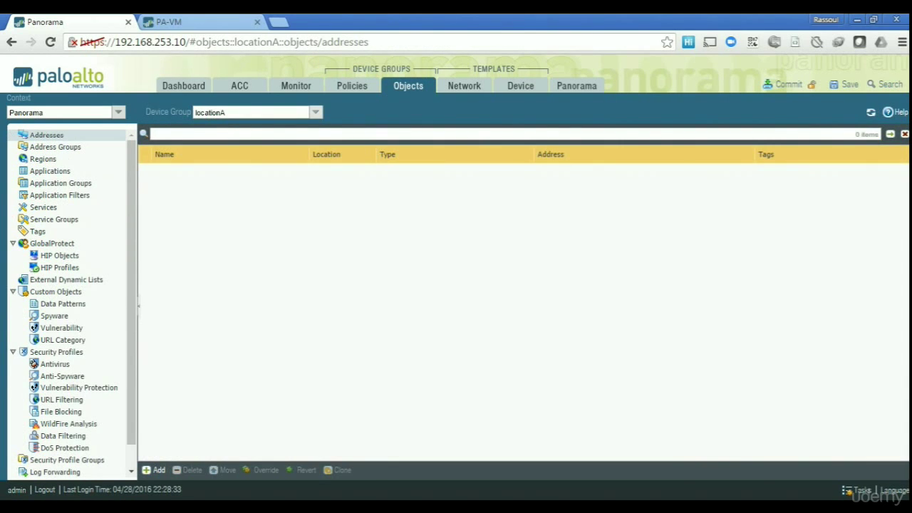
pyautogui.click(315, 112)
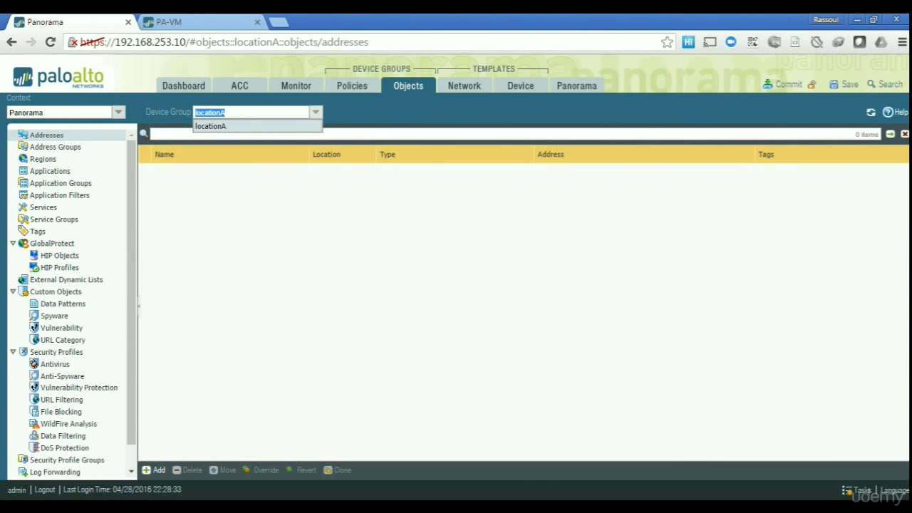
pyautogui.press('Return')
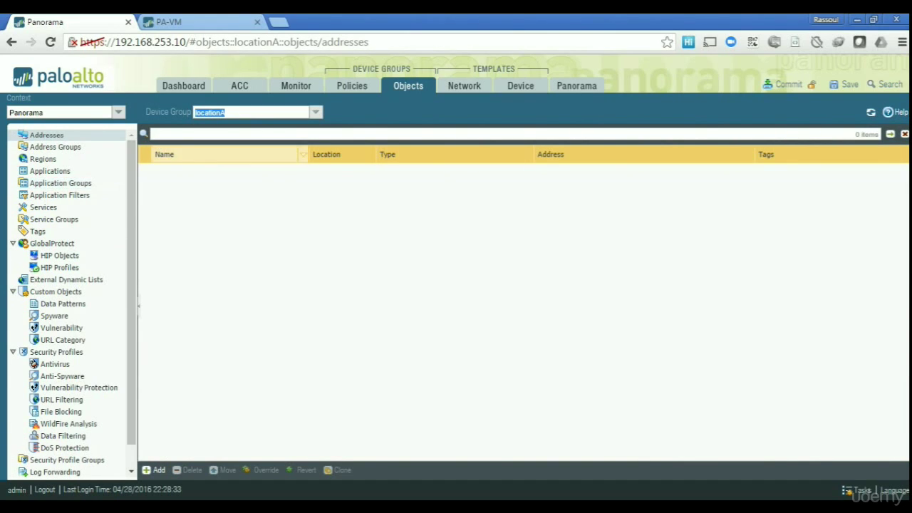
pyautogui.click(226, 113)
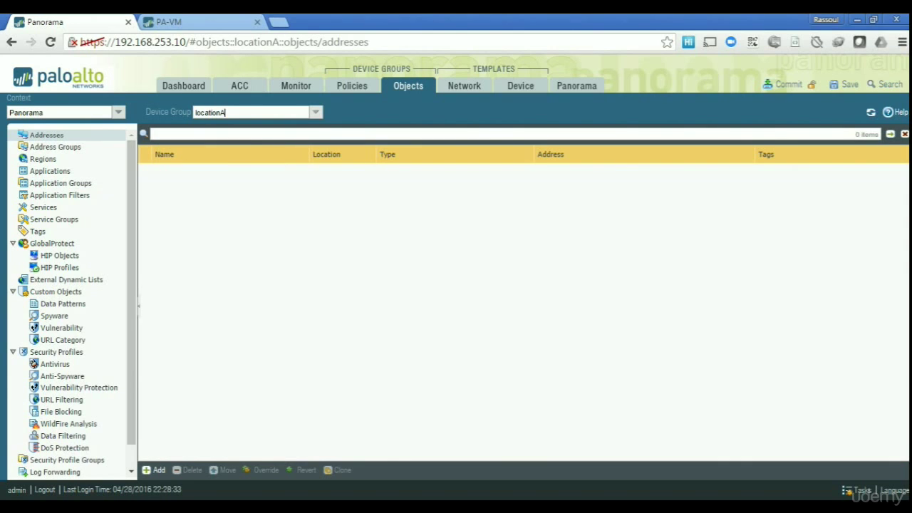
# Add address object Test with IP netmask 1.1.1.1/32 to locationA
pyautogui.click(155, 470)
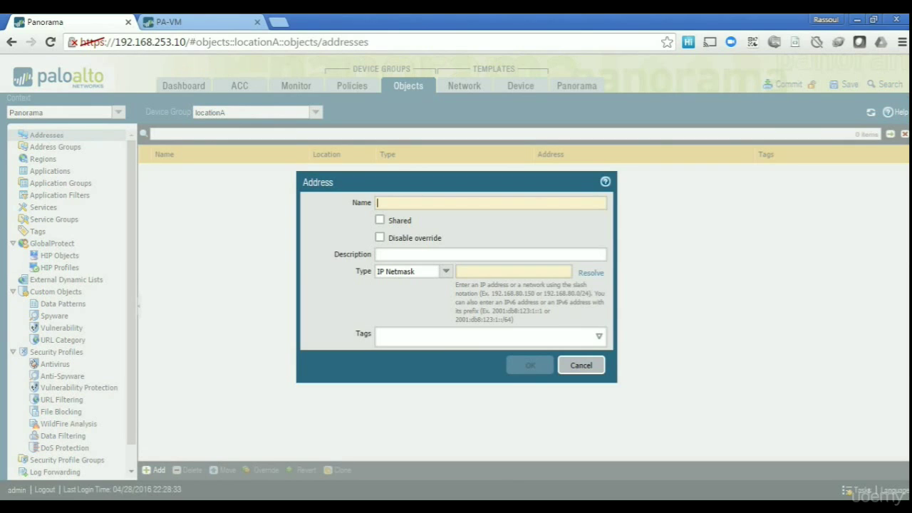
pyautogui.write('Test')
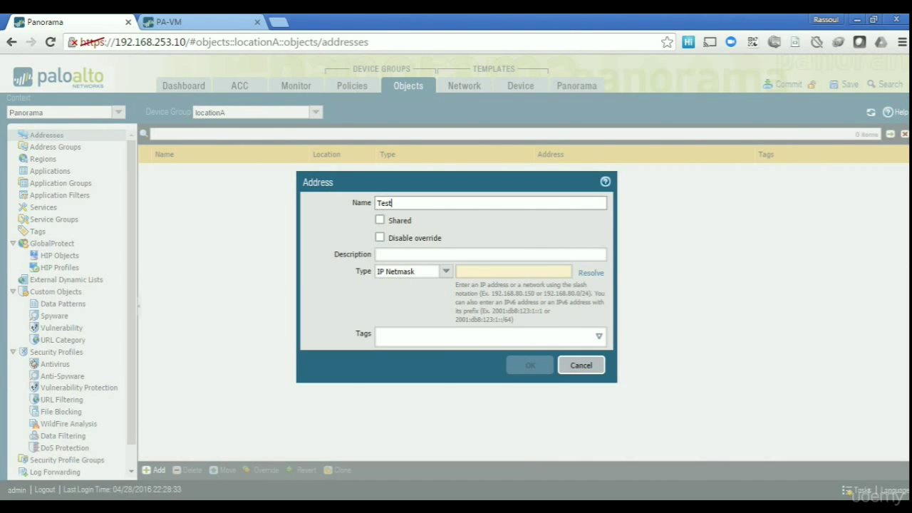
pyautogui.click(513, 272)
pyautogui.write('1.1.1.1/')
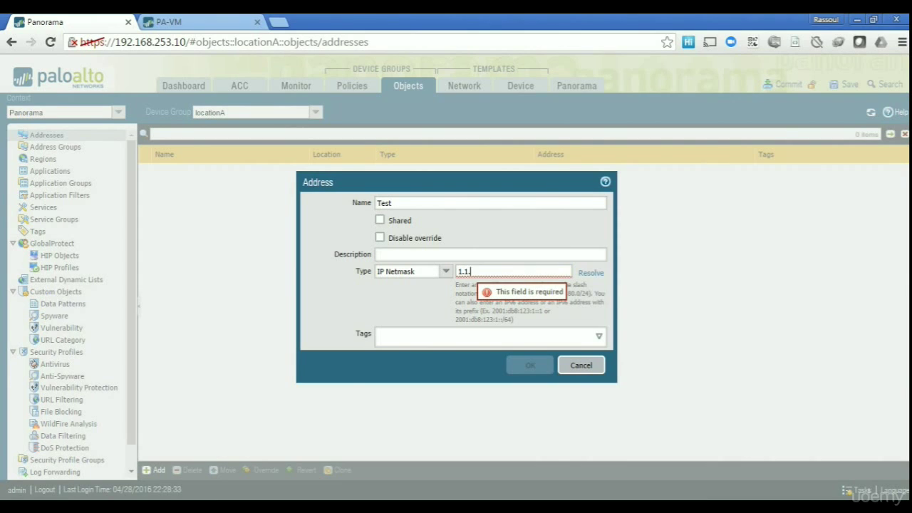
pyautogui.write('32')
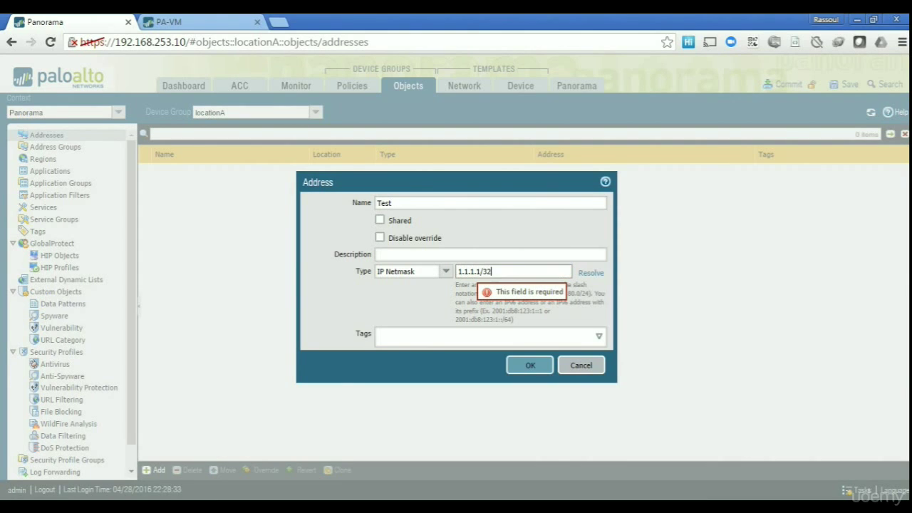
pyautogui.click(530, 364)
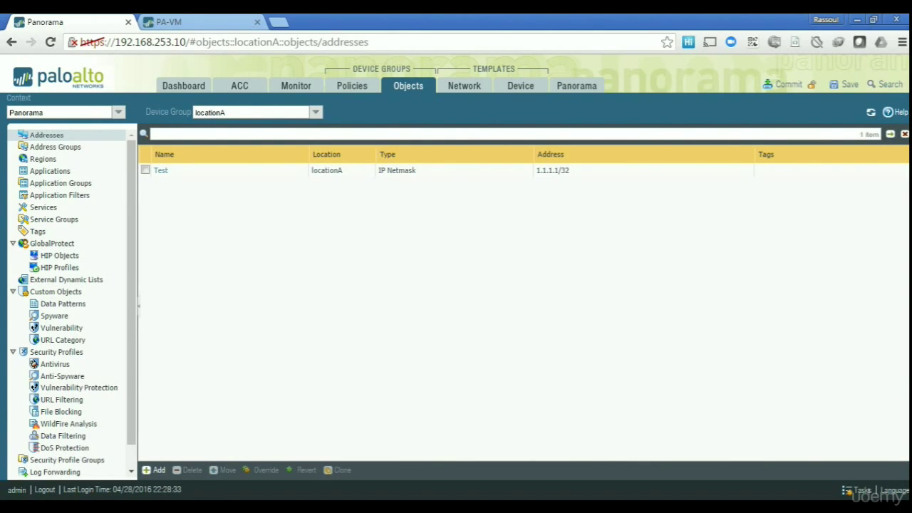
# Go to Policies > Security > Post Rules and start a new rule
pyautogui.click(352, 85)
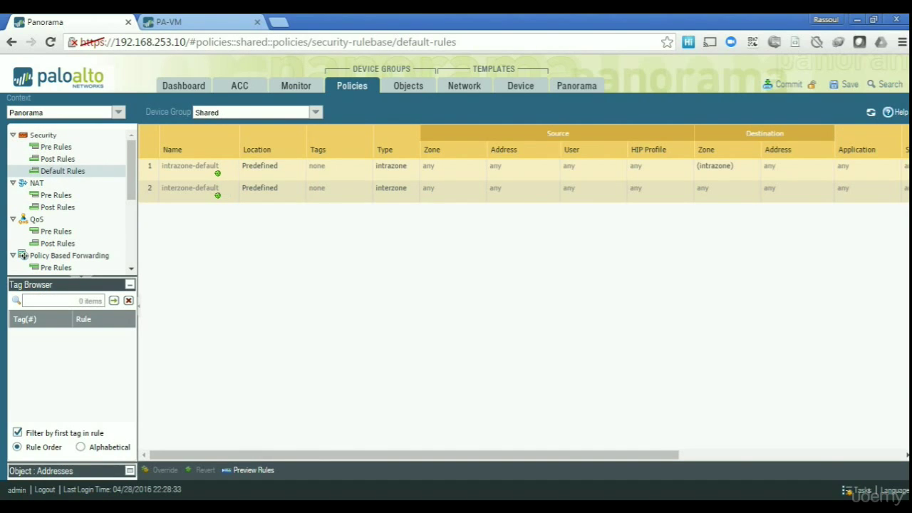
pyautogui.click(57, 159)
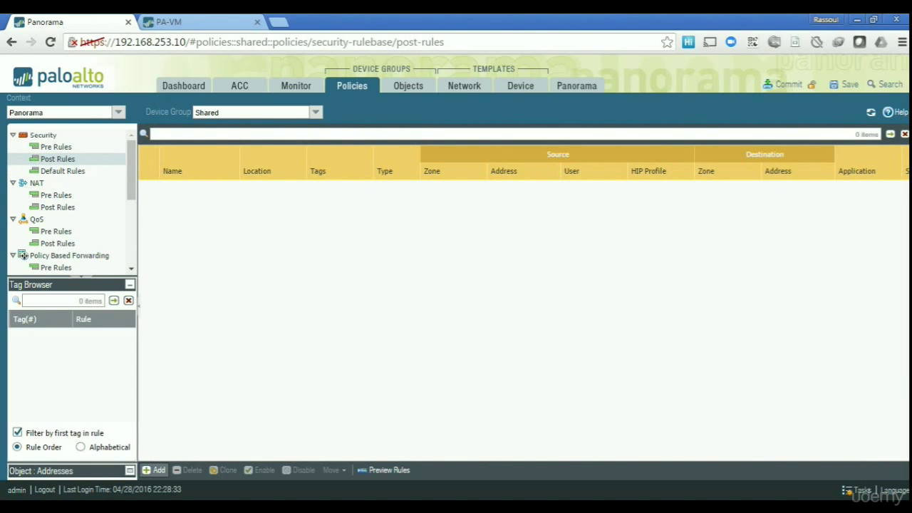
pyautogui.click(154, 469)
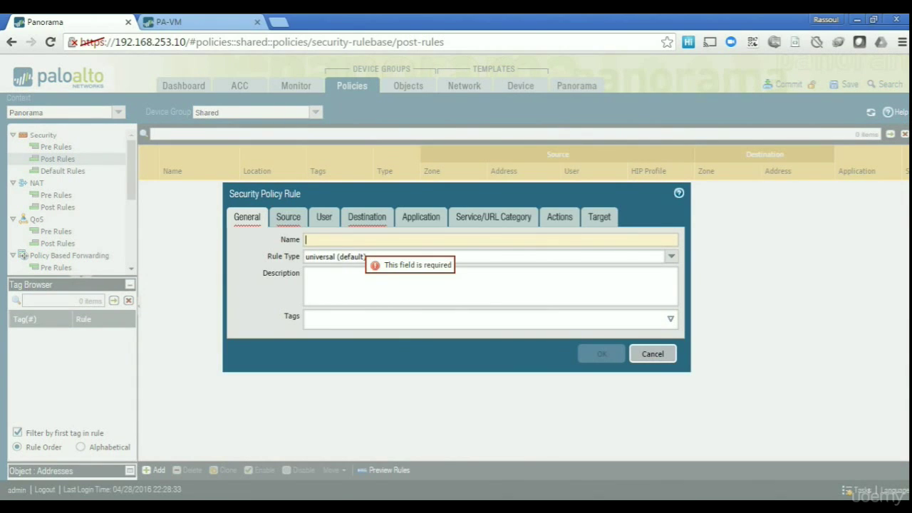
# Name the rule Test with source zone IN and destination zone OUT
pyautogui.write('Test')
pyautogui.click(288, 216)
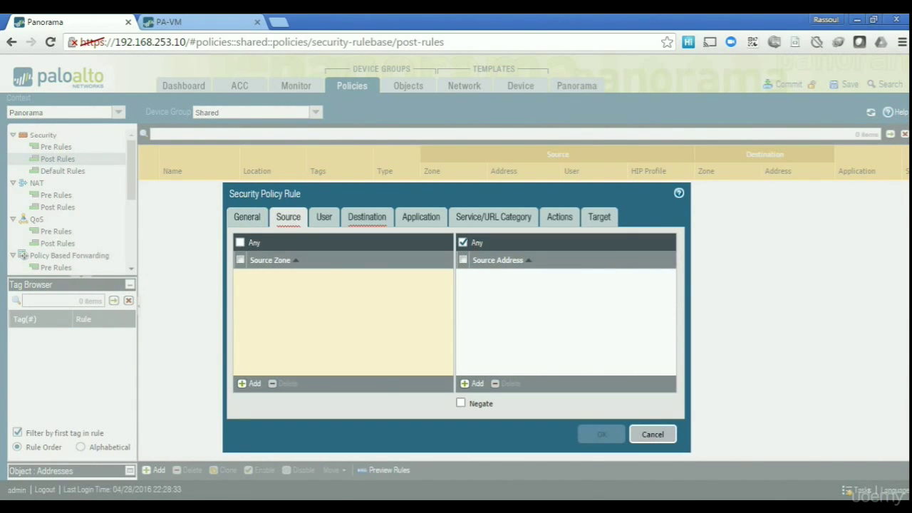
pyautogui.click(249, 384)
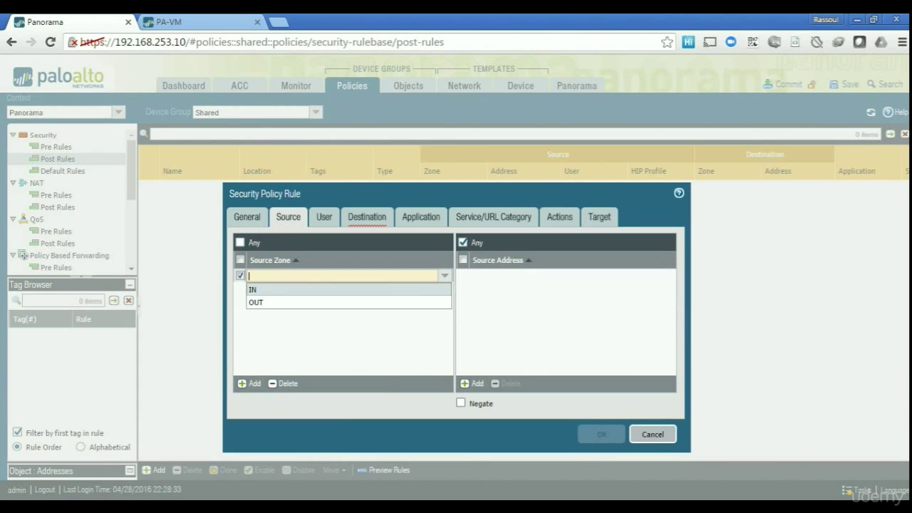
pyautogui.press('Return')
pyautogui.click(367, 216)
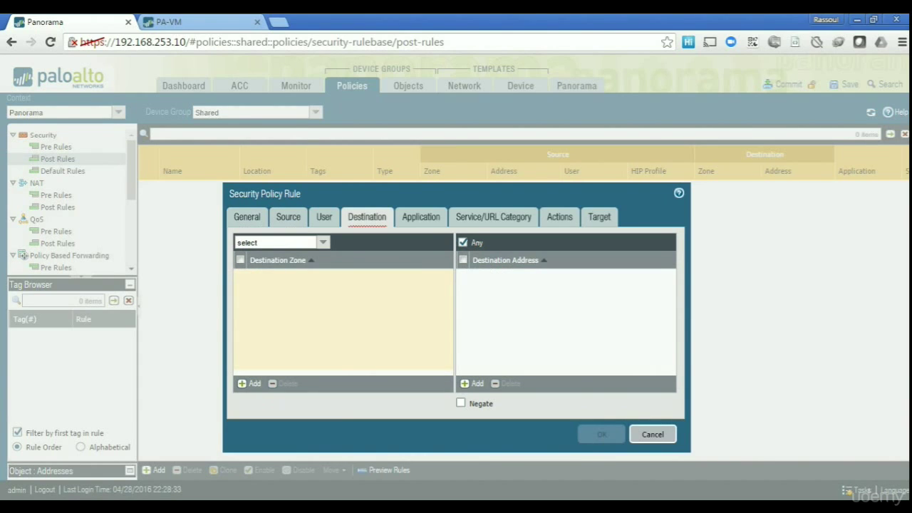
pyautogui.click(249, 383)
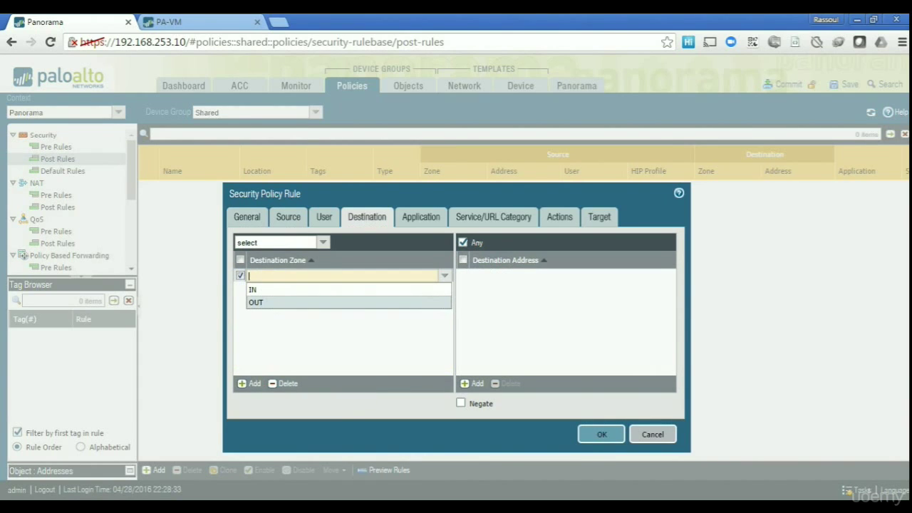
pyautogui.press('Return')
# Give the rule service service-http, keep action Allow, and save it
pyautogui.click(421, 217)
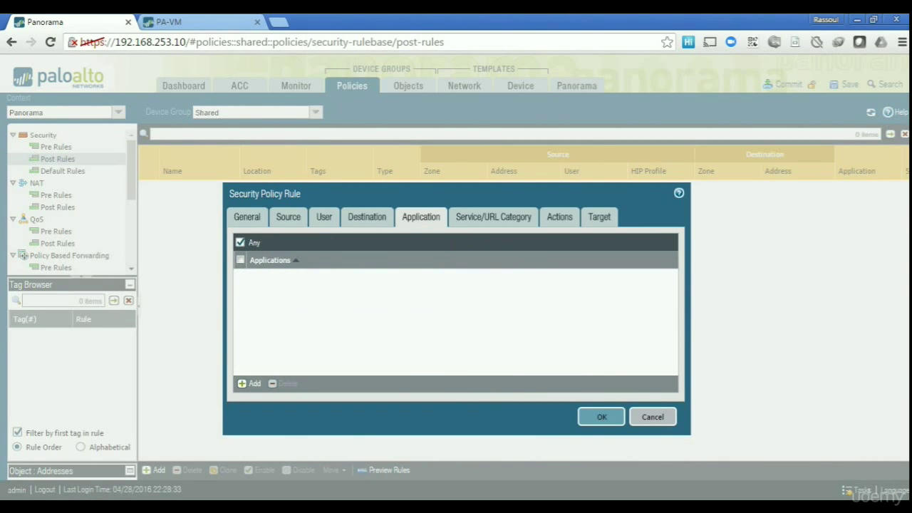
pyautogui.click(250, 383)
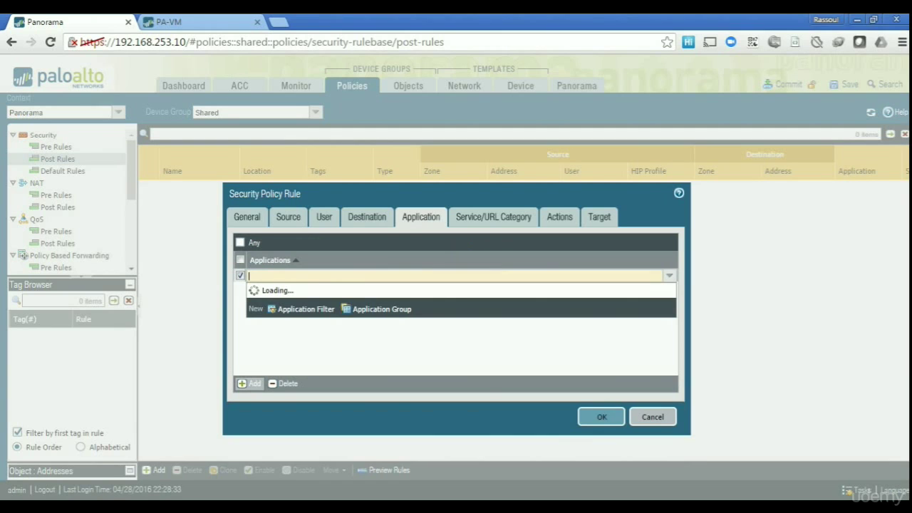
pyautogui.write('ttp')
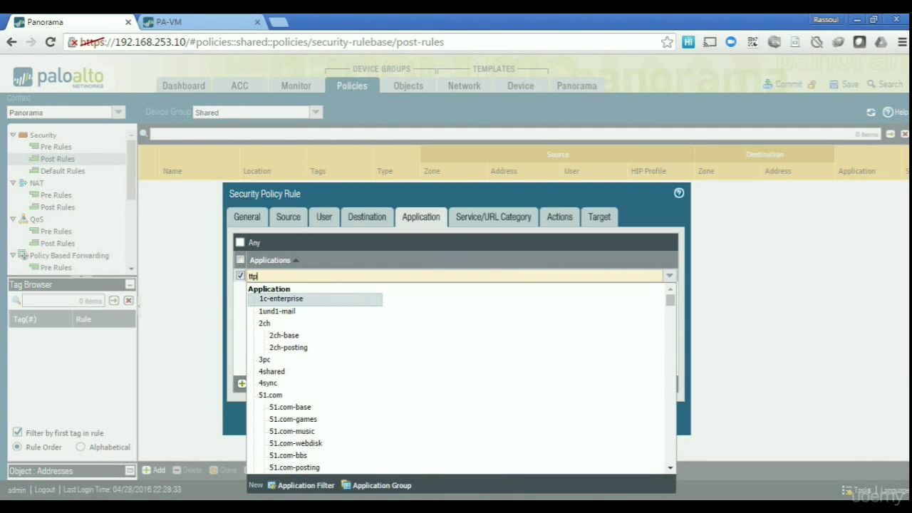
pyautogui.press('BackSpace')
pyautogui.press('BackSpace')
pyautogui.press('BackSpace')
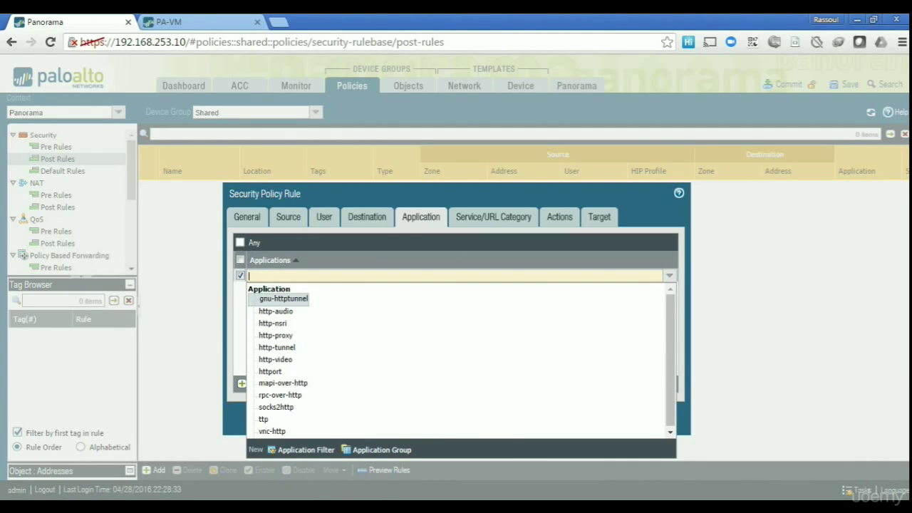
pyautogui.click(493, 216)
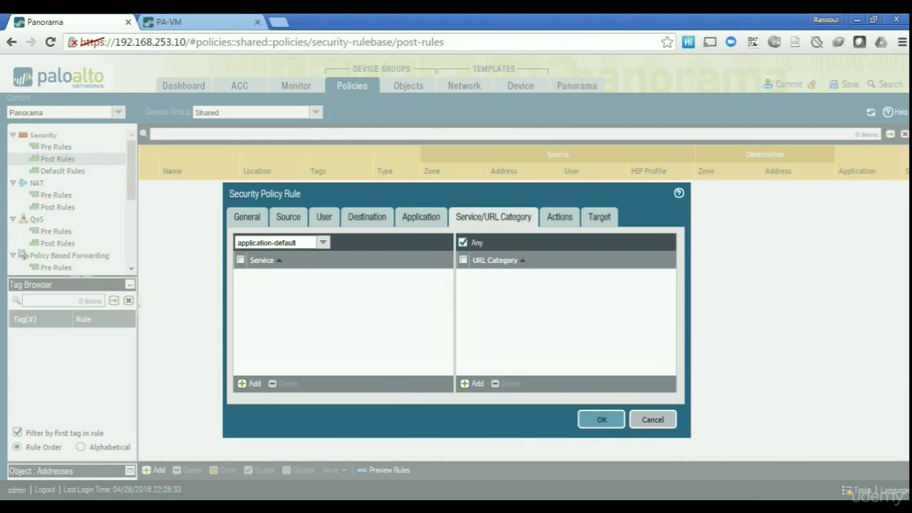
pyautogui.click(250, 384)
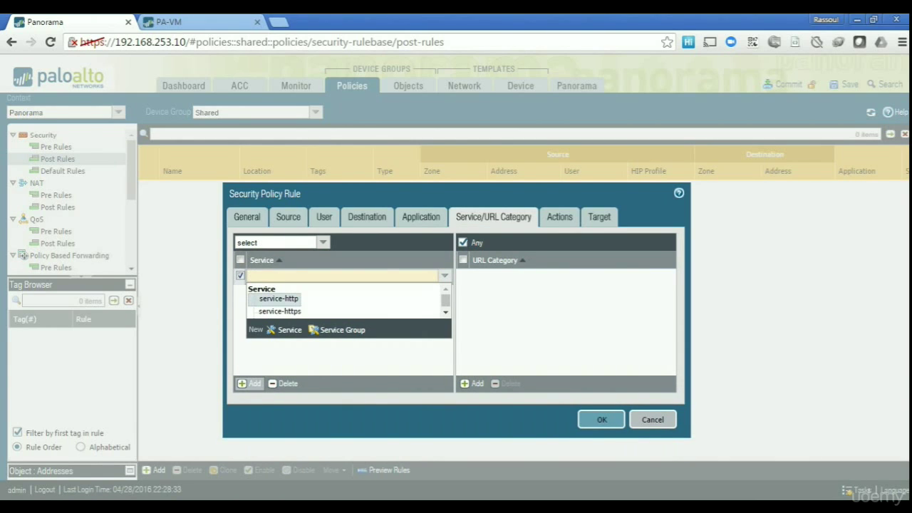
pyautogui.click(279, 298)
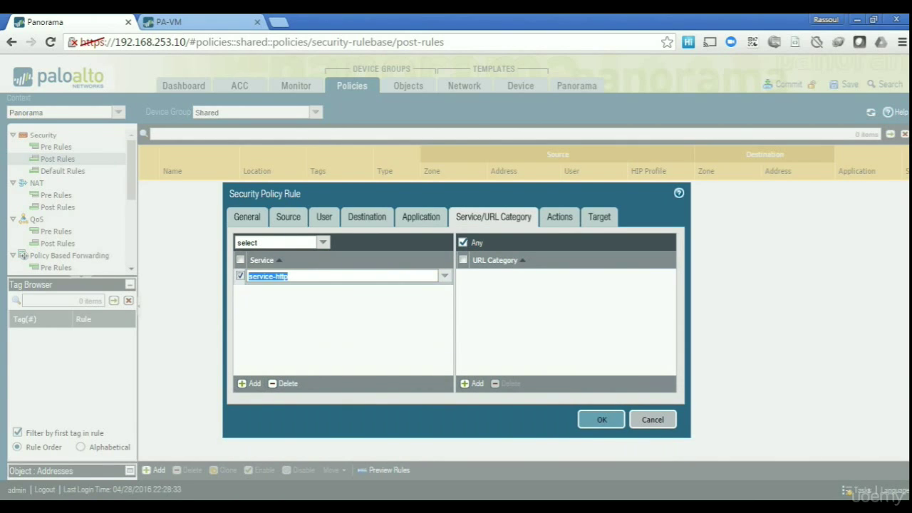
pyautogui.click(559, 216)
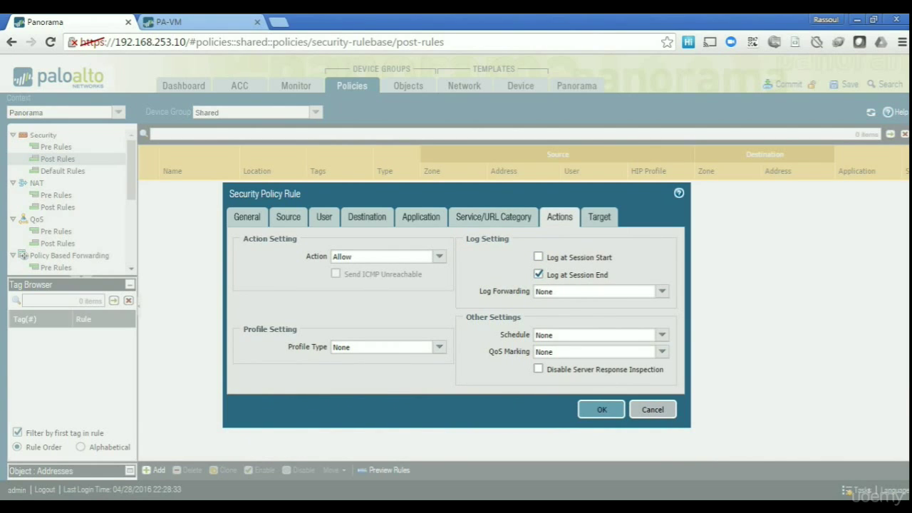
pyautogui.press('Return')
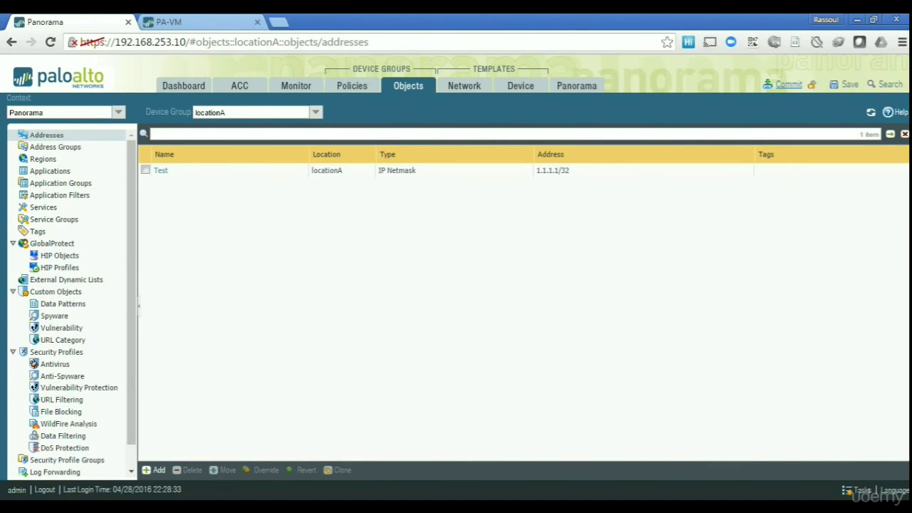
# Commit device group locationA to PA-VM and close the completed job status
pyautogui.click(788, 84)
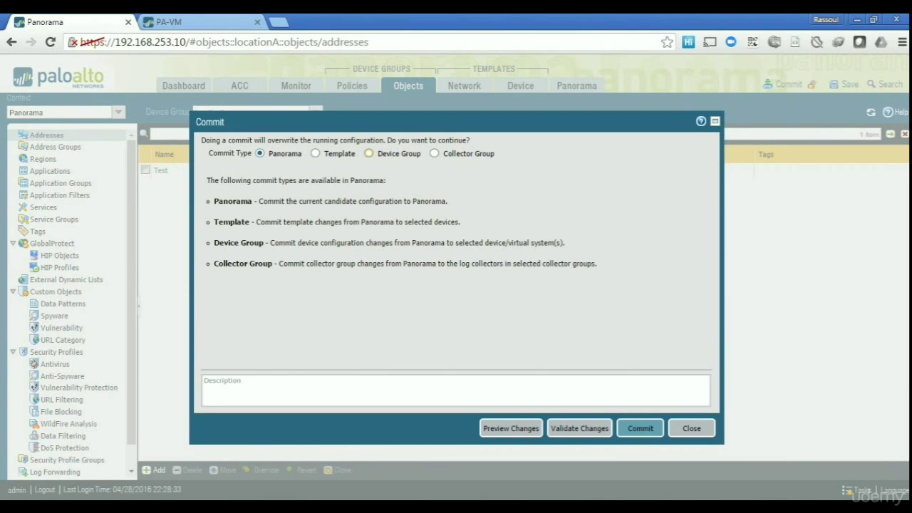
pyautogui.click(368, 153)
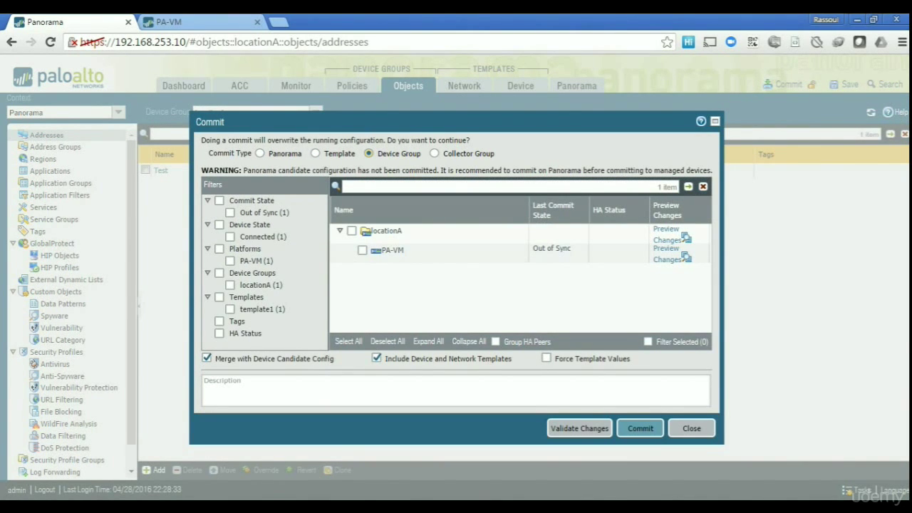
pyautogui.click(351, 230)
pyautogui.click(640, 429)
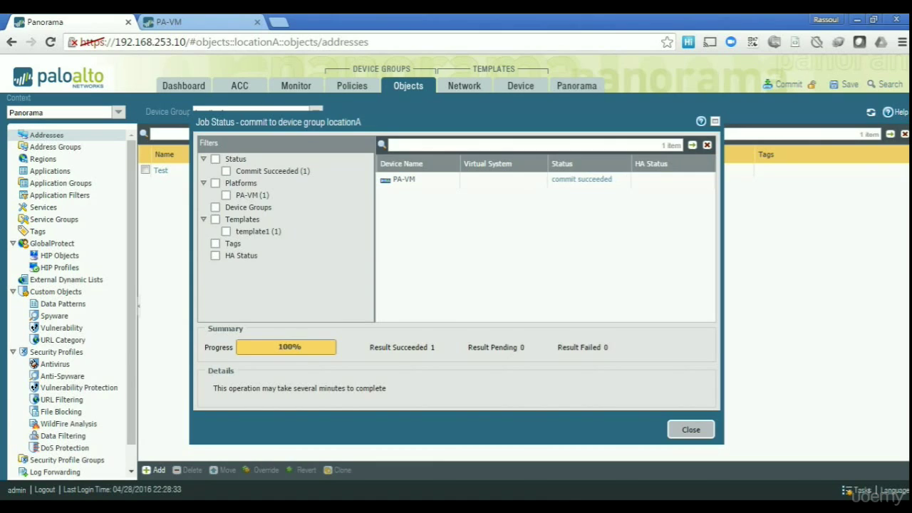
pyautogui.click(691, 429)
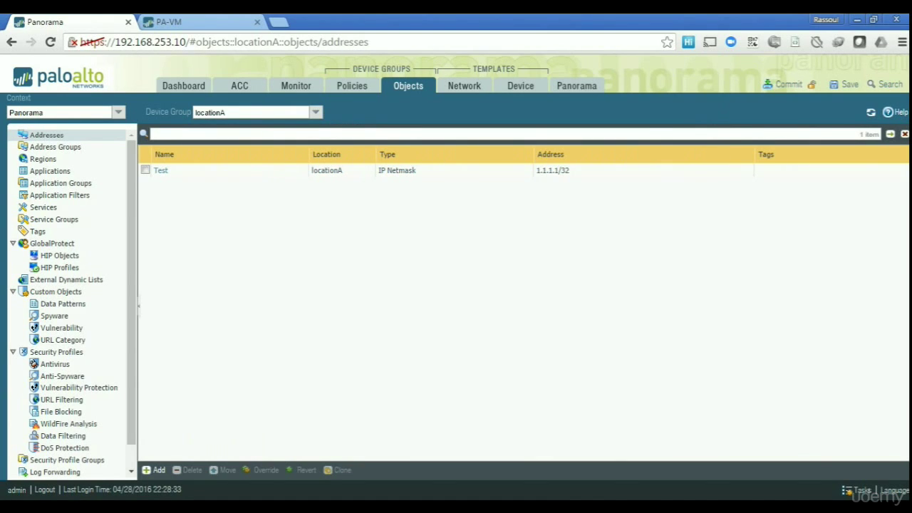
pyautogui.click(171, 21)
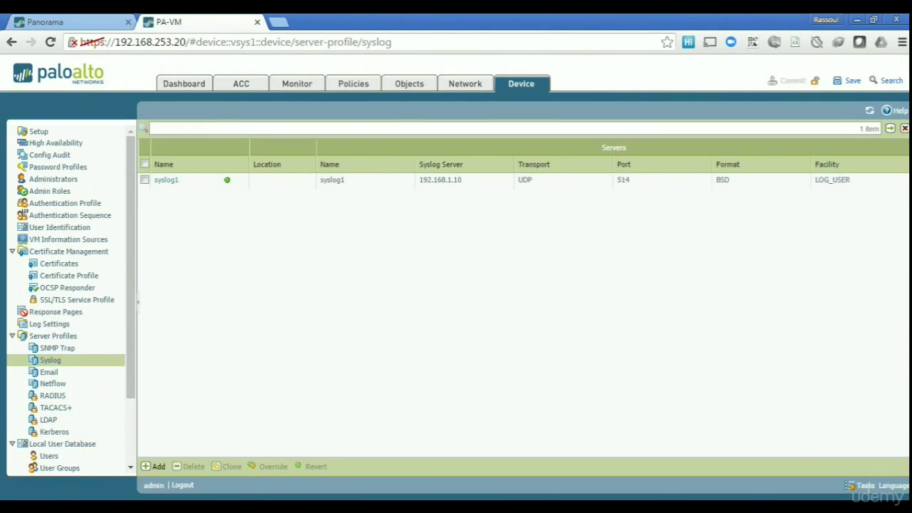
pyautogui.click(353, 84)
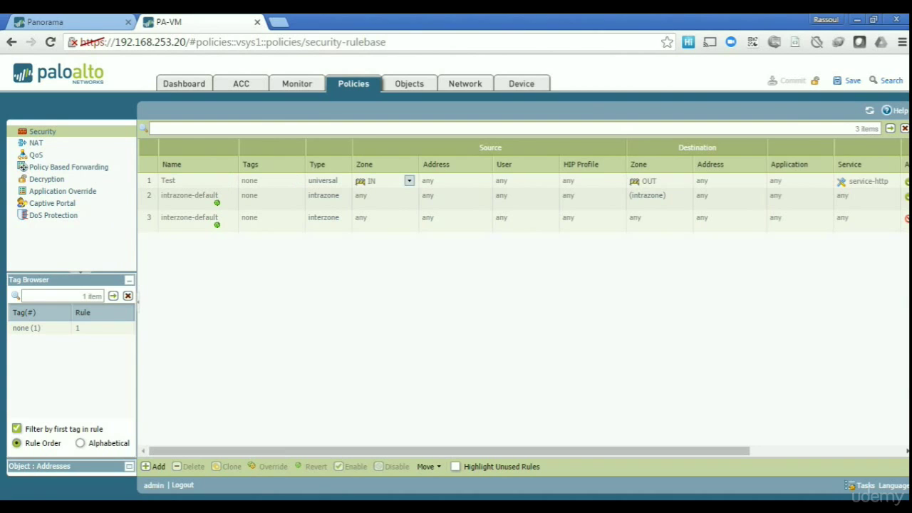
pyautogui.click(409, 83)
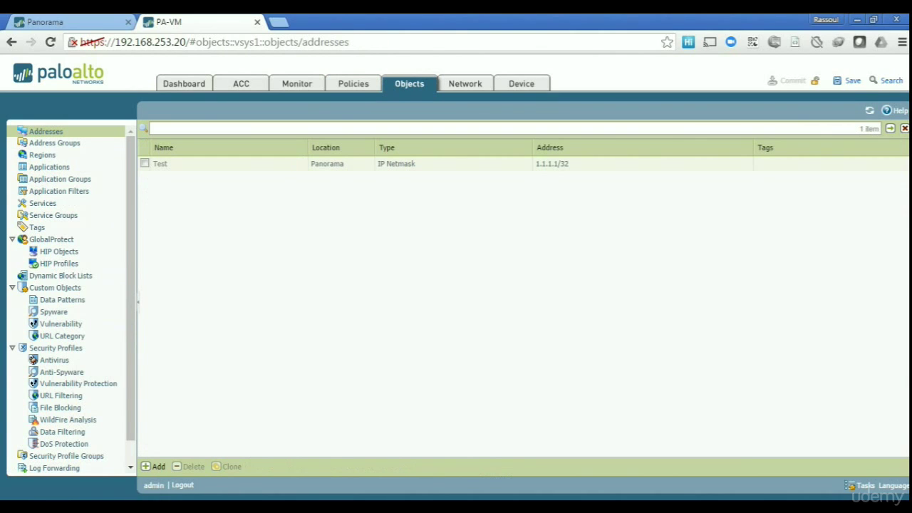
pyautogui.hotkey('ctrl', 'shift', 'Tab')
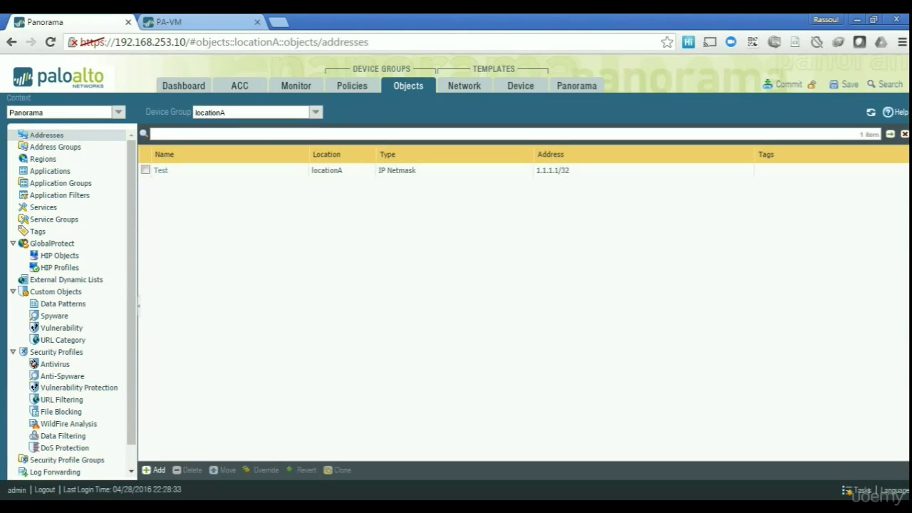